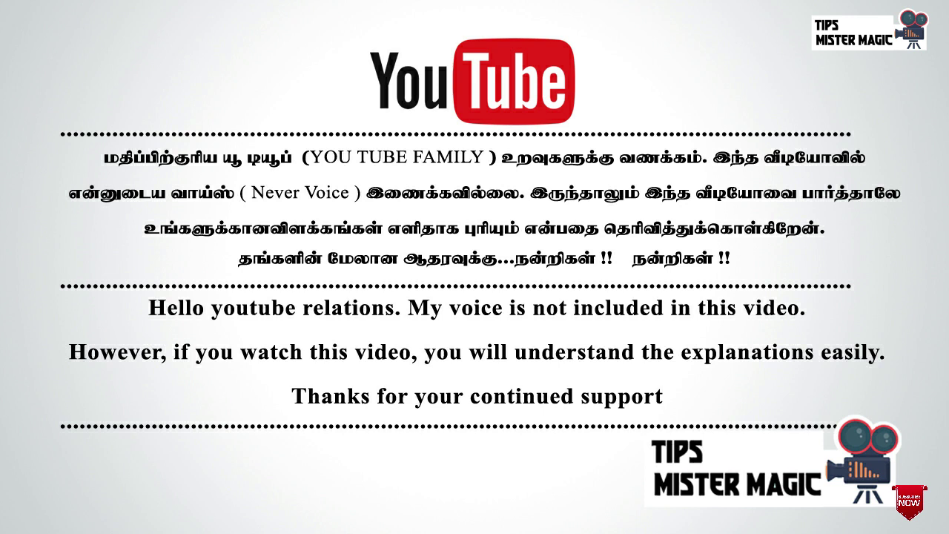
Type the word PONDY and set its font to Impact
type("PO")
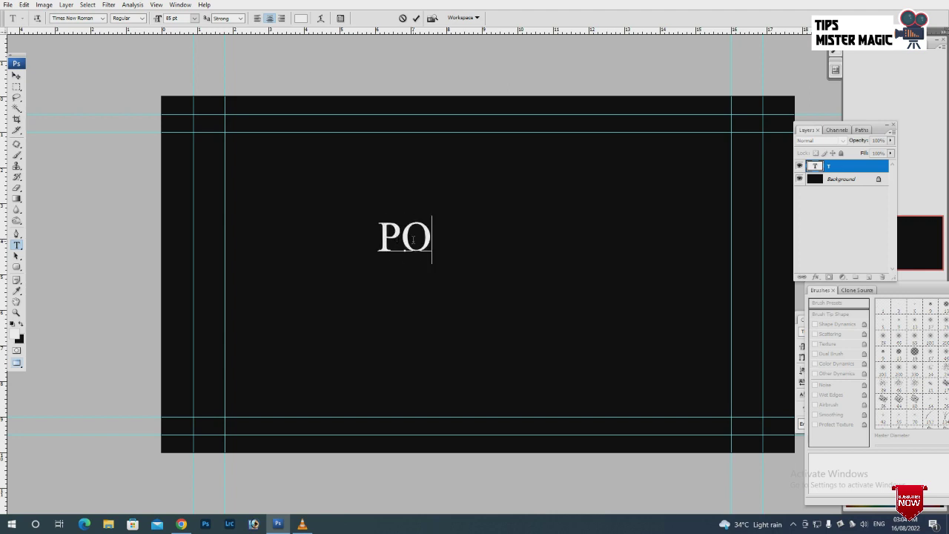
type("NDY")
left_click(416, 18)
left_click(74, 17)
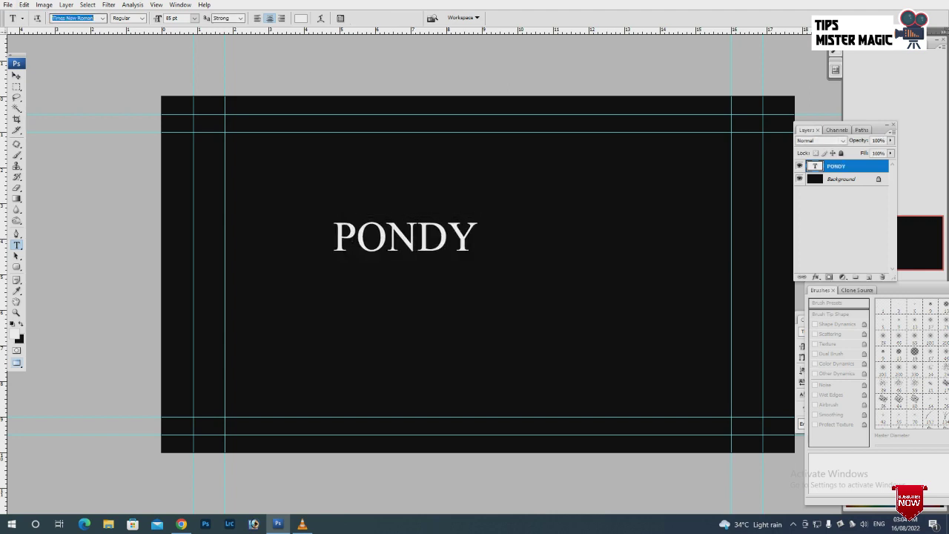
type("Impact")
Scale PONDY to about double size and place it up and left on the canvas
left_click(16, 74)
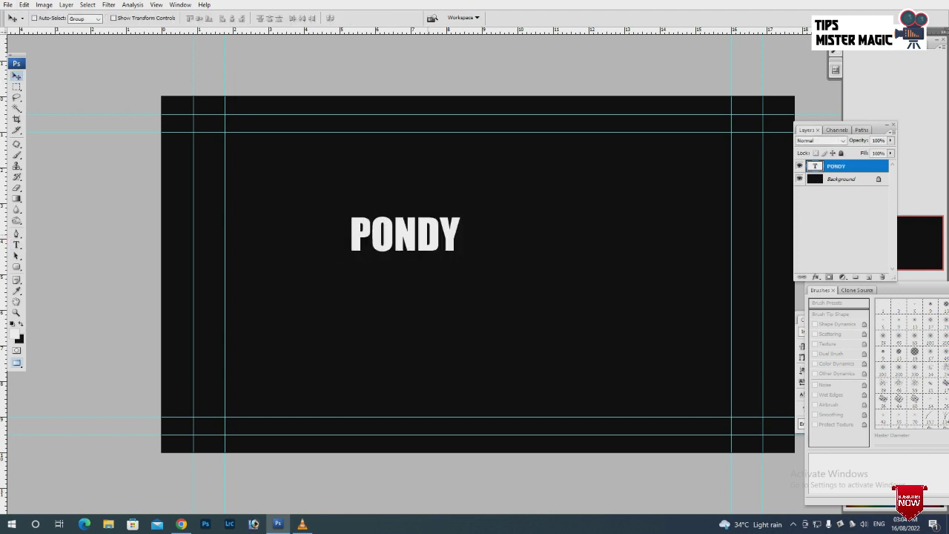
left_click_drag(403, 234, 351, 207)
key("ctrl+t")
left_click_drag(410, 232, 521, 289)
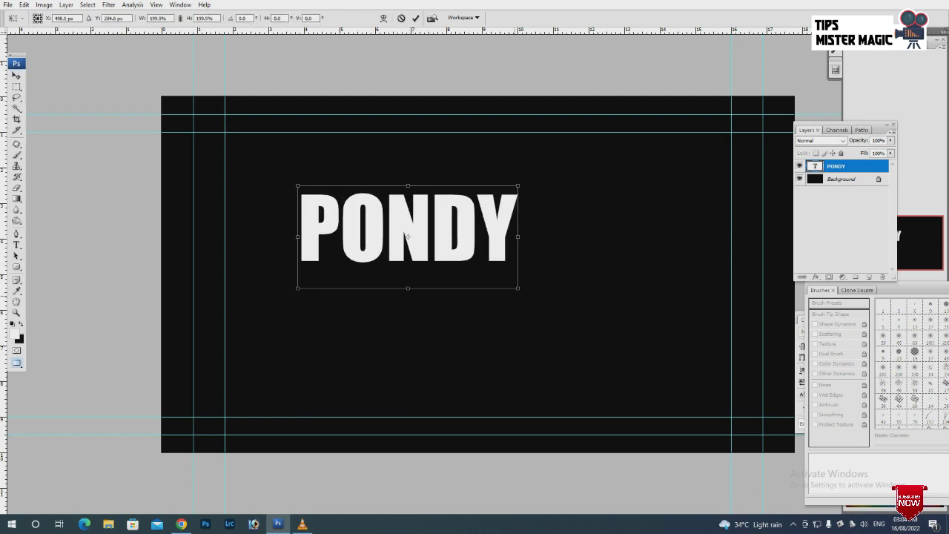
key("Return")
mouse_move(407, 227)
left_mouse_down()
mouse_move(376, 189)
mouse_move(376, 271)
left_mouse_up()
Duplicate the PONDY line, change the copy to BABY, and align it left
key("ctrl+j")
key("t")
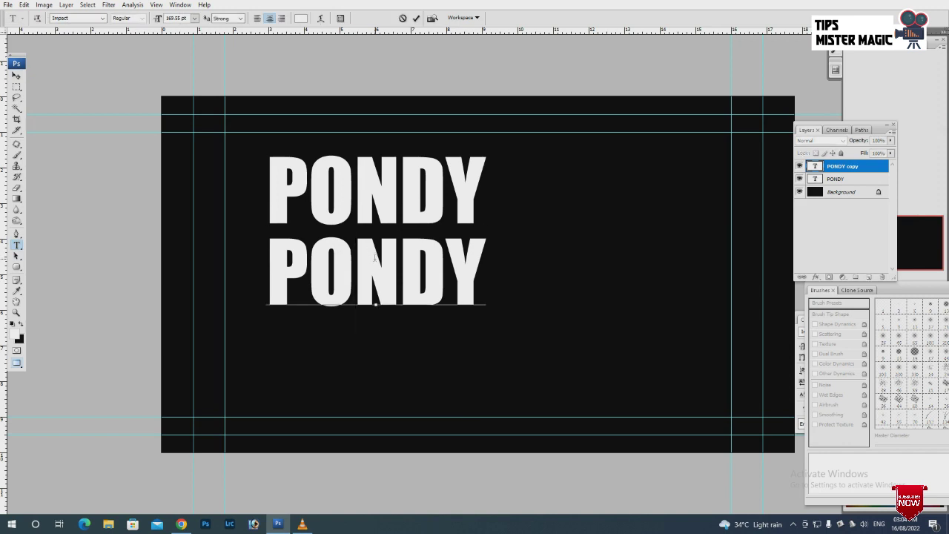
double_click(354, 282)
type("BABY")
key("ctrl+Return")
key("v")
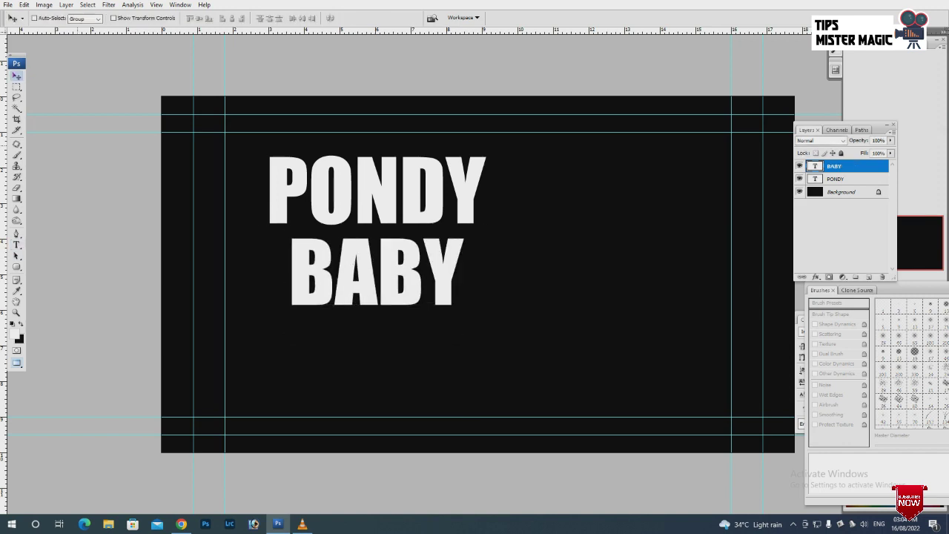
key("v")
key("shift+Left")
key("shift+Left")
key("shift+Left")
Enlarge BABY to about 155% and move PONDY and BABY up together
key("ctrl+t")
left_click_drag(441, 331, 538, 389)
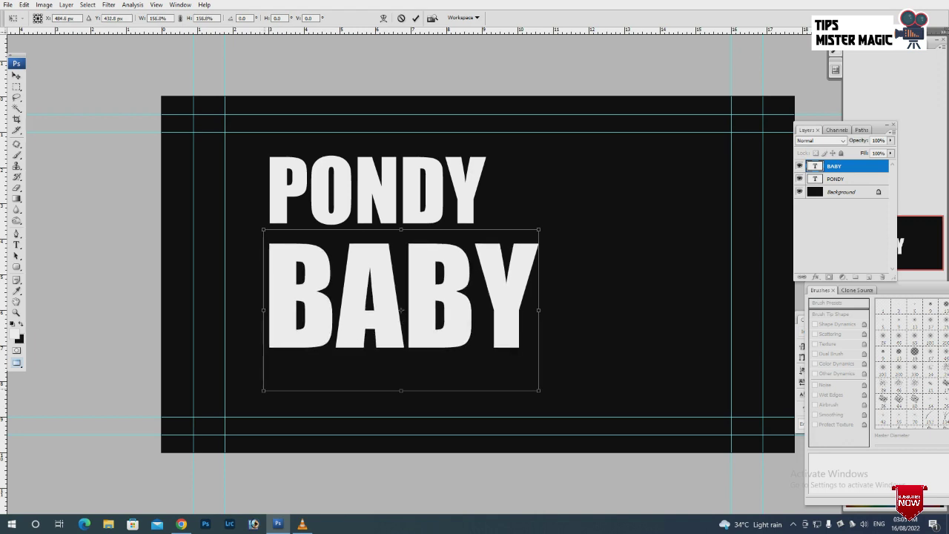
key("Return")
key("shift+Up")
key("alt+shift+bracketleft")
key("shift+Up")
key("shift+Up")
key("shift+Up")
key("shift+Up")
Duplicate PONDY below BABY and change the copy's text to PROPS
key("ctrl+j")
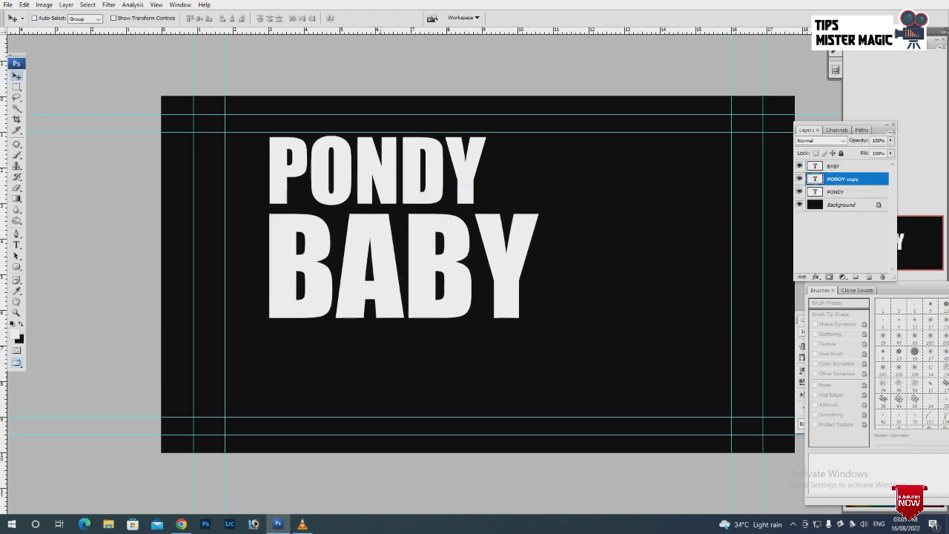
key("shift+Down")
key("shift+Down")
key("shift+Down")
key("t")
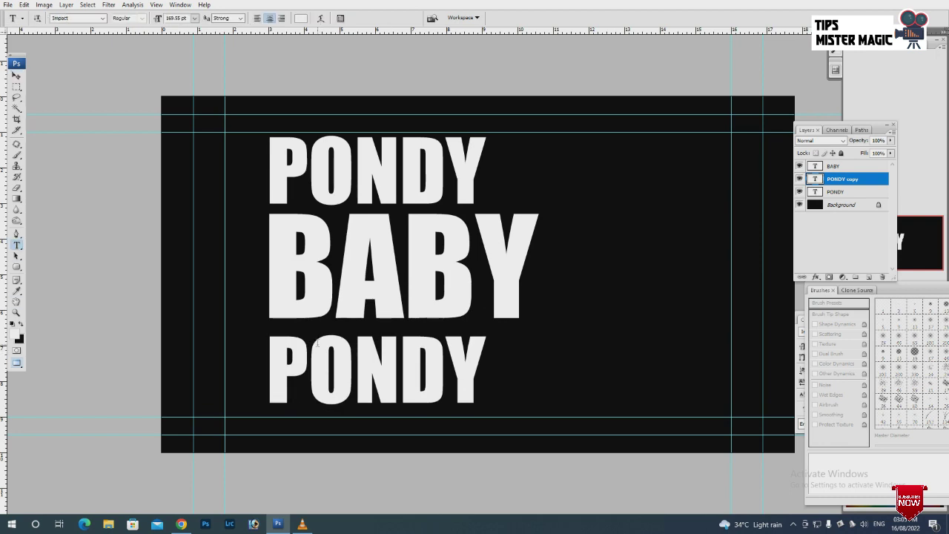
left_click_drag(308, 366, 473, 355)
type("ROPS")
key("ctrl+Return")
Shift all three text lines slightly right and down, then select only the PONDY layer
key("v")
key("ctrl+alt+a")
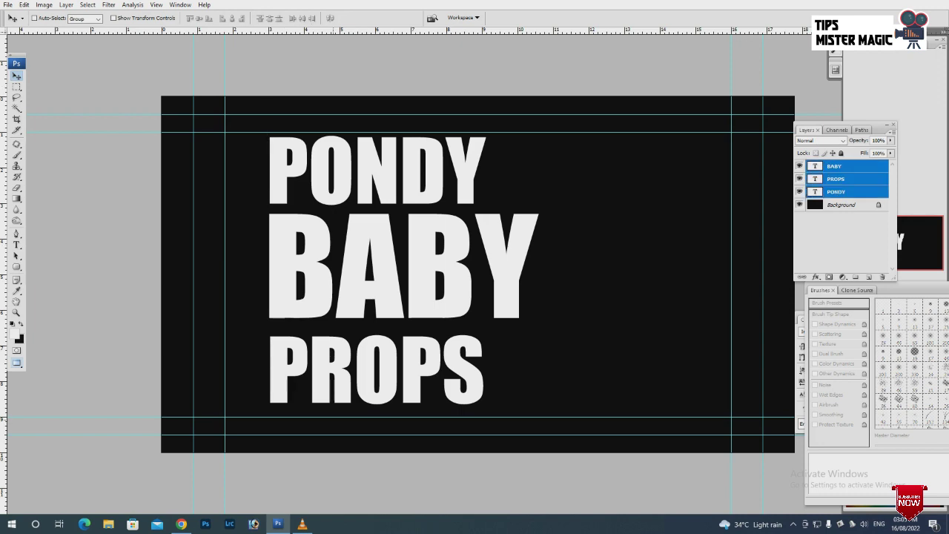
left_click_drag(380, 174, 386, 180)
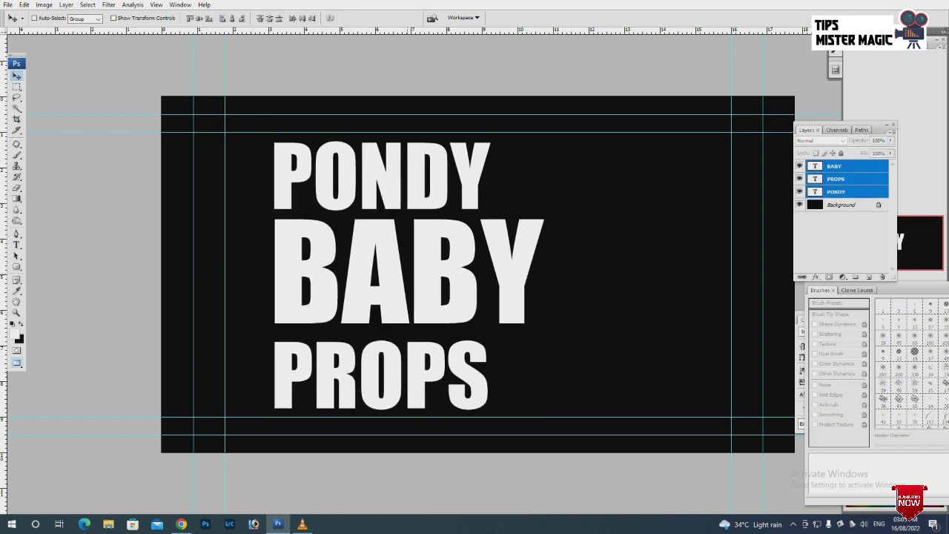
right_click(386, 180)
left_click(413, 186)
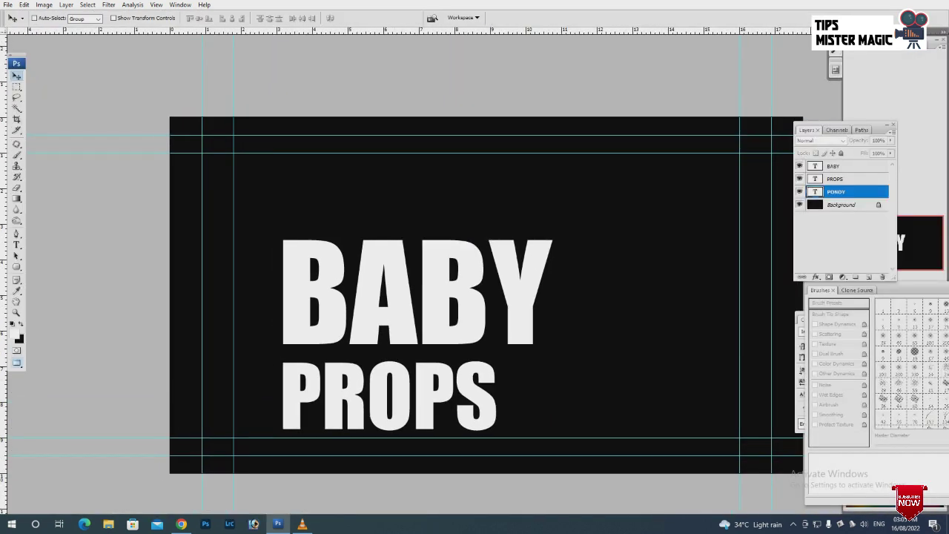
Load the PONDY letters as a selection and add an empty Layer 1 above them
left_click(814, 192, "ctrl")
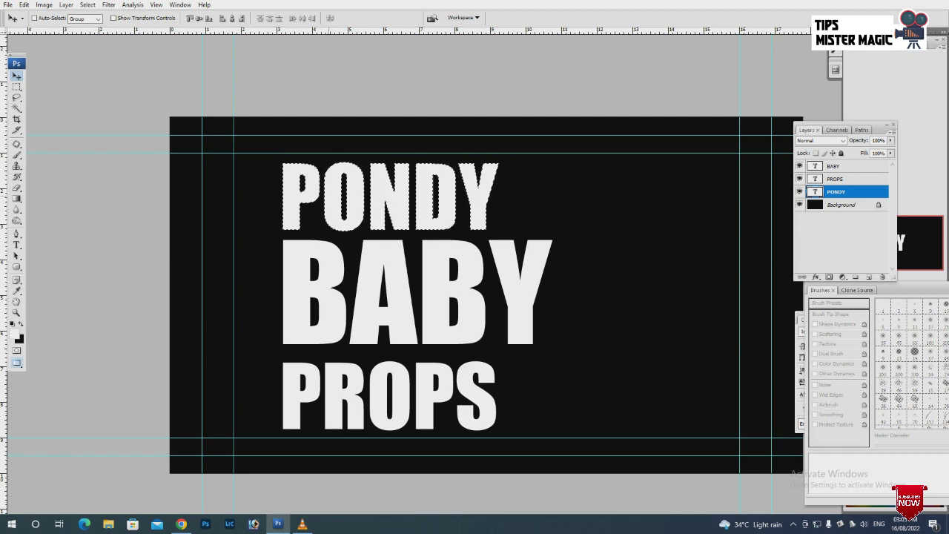
key("ctrl+shift+n")
key("Return")
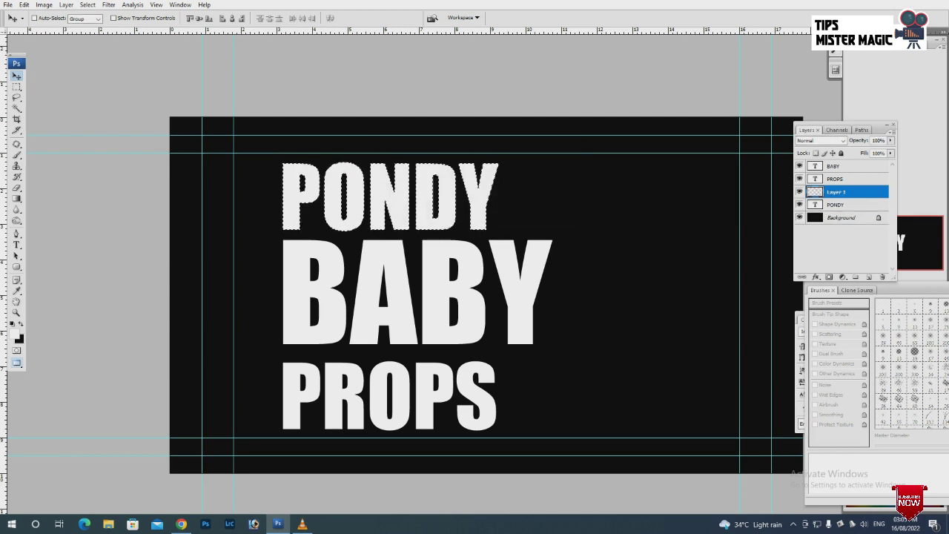
Choose the regular Brush tool with a 40 px size
key("b")
right_click(16, 154)
left_click(84, 164)
right_click(350, 169)
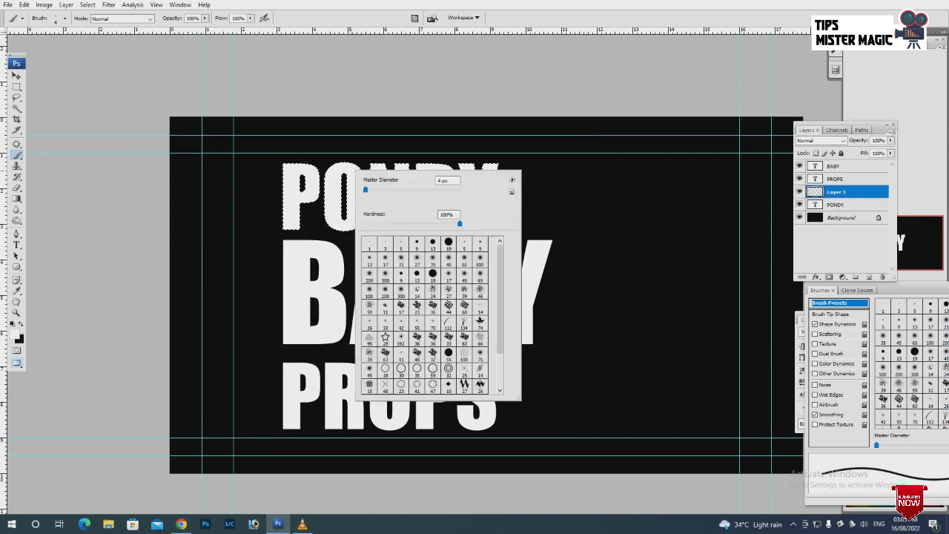
left_click(883, 404)
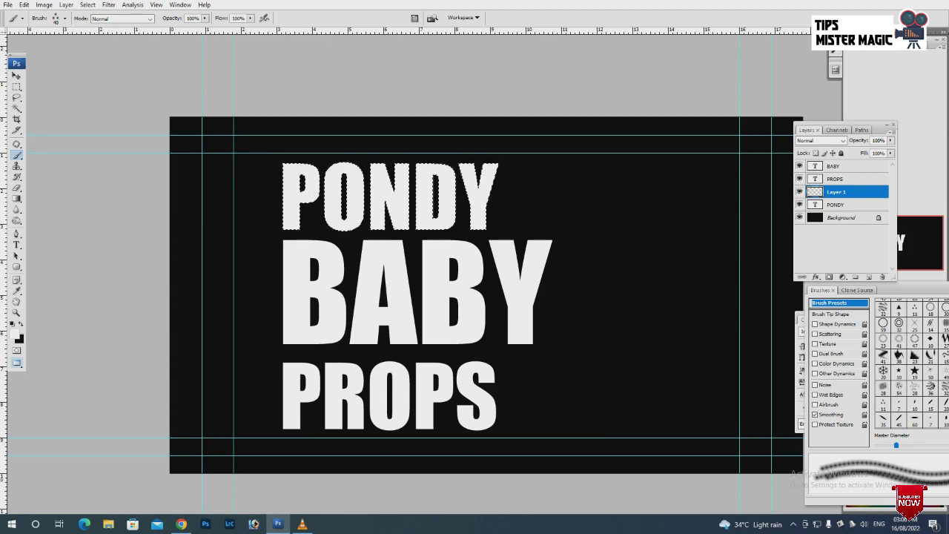
Set the foreground colour to bright yellow, then change it to cyan
left_click(19, 338)
left_click(711, 65)
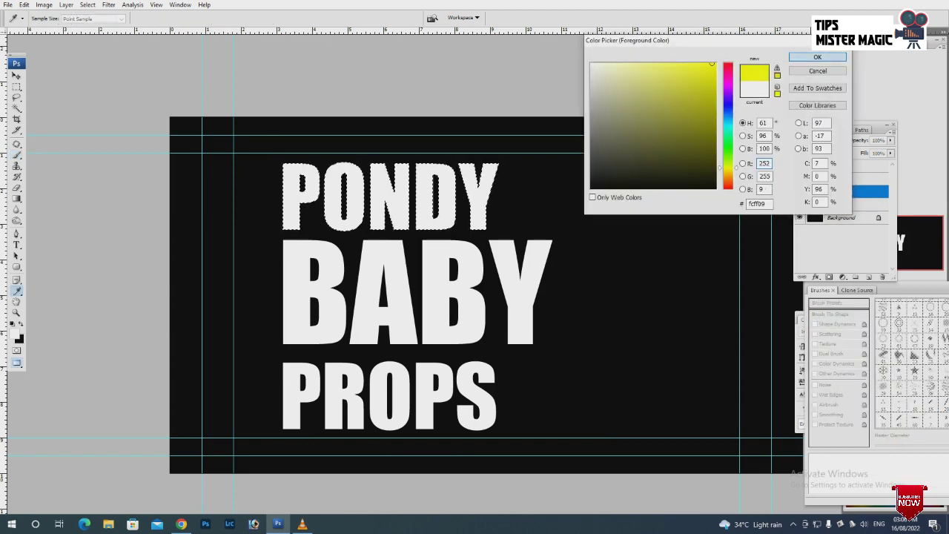
left_click(817, 57)
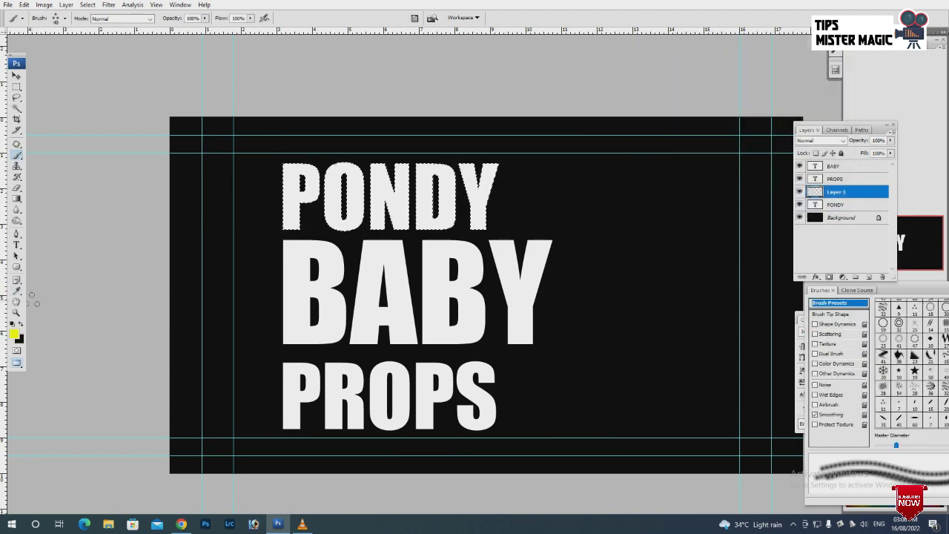
left_click(14, 334)
left_click(721, 119)
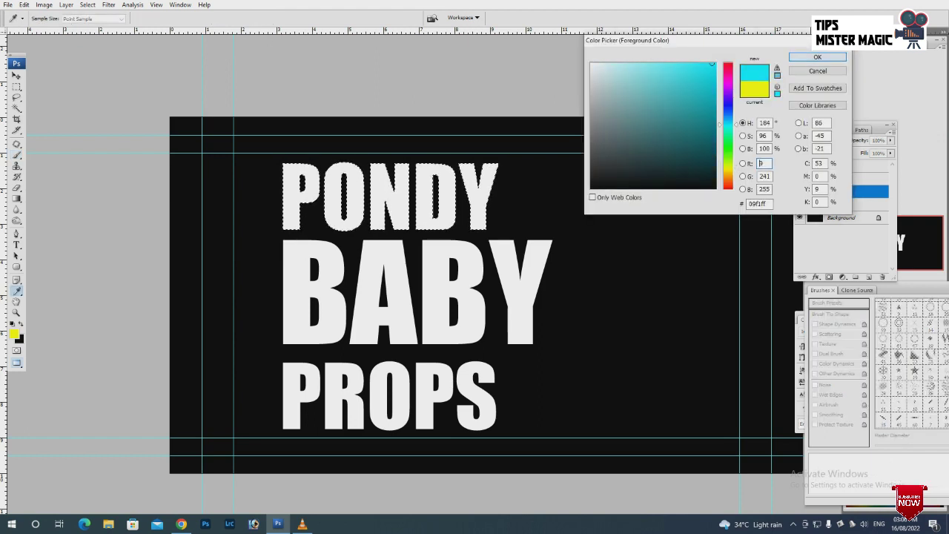
left_click(817, 57)
Paint diagonal cyan streaks across the P, O, N and Y of PONDY
left_click_drag(315, 215, 329, 185)
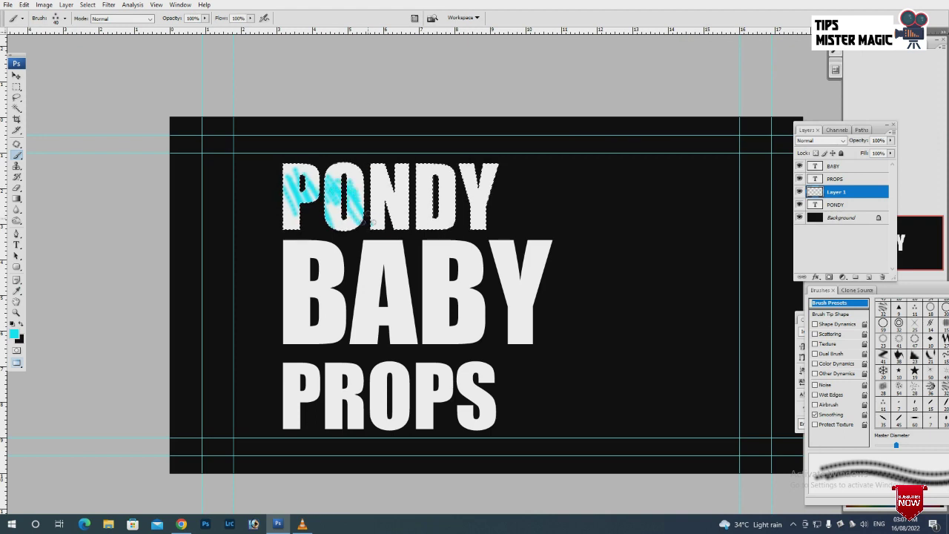
left_click_drag(380, 195, 400, 206)
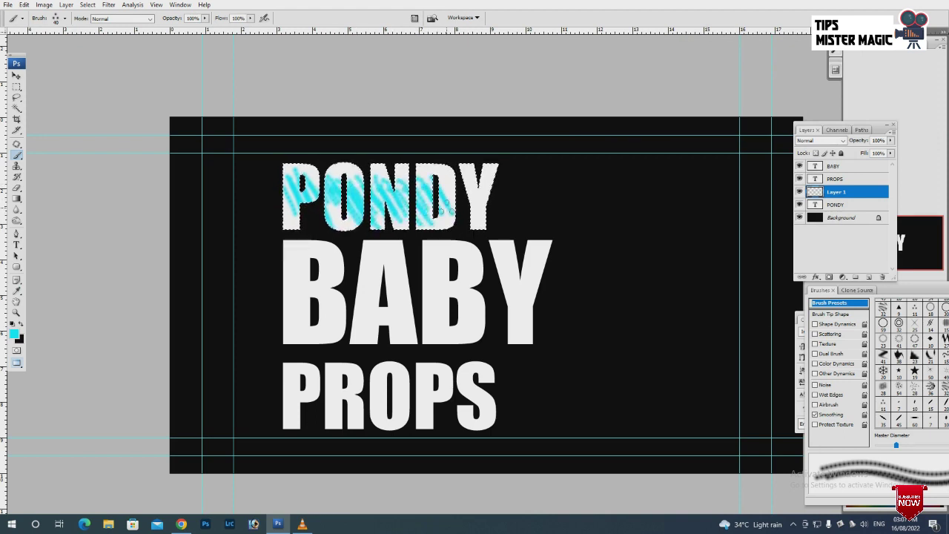
left_click_drag(465, 208, 497, 199)
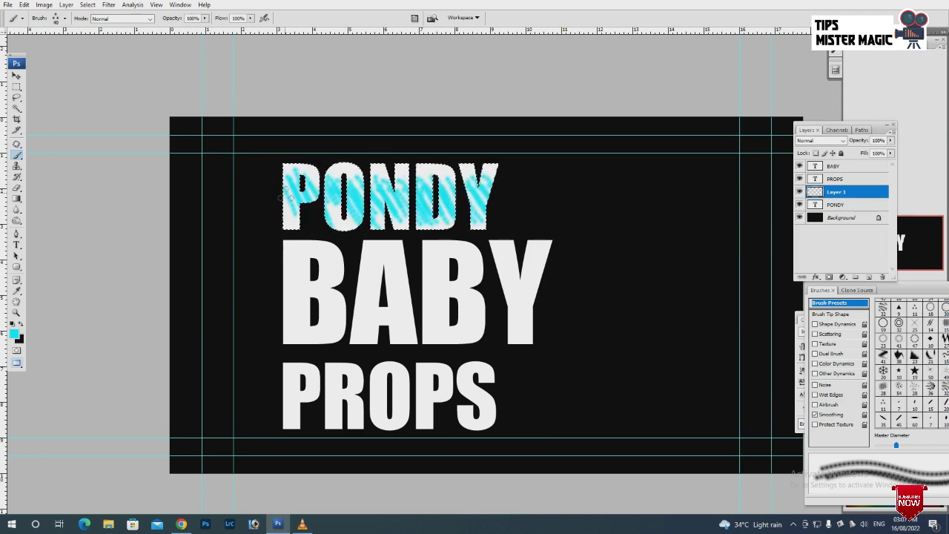
left_click_drag(284, 197, 302, 207)
Switch to yellow and paint yellow streaks over the P, O, N and D
left_click(13, 333)
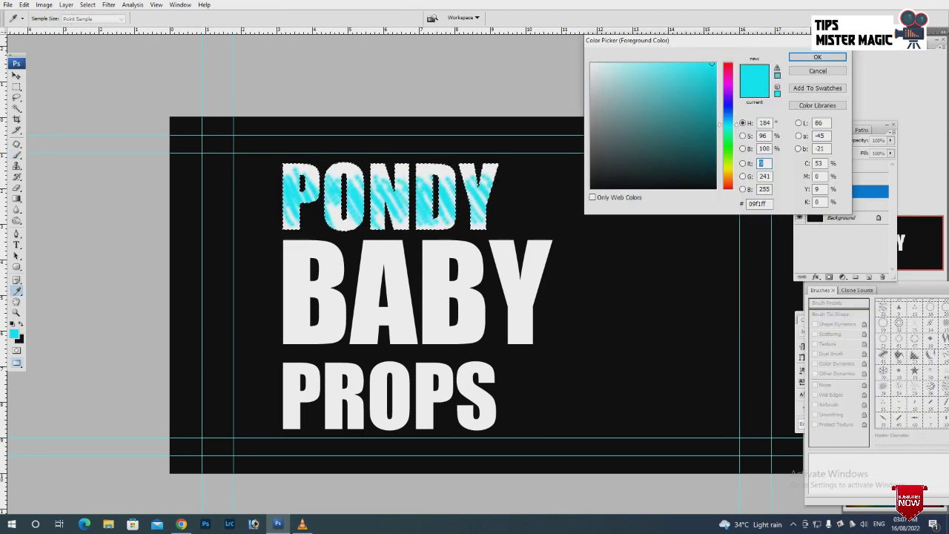
left_click(727, 167)
left_click(817, 57)
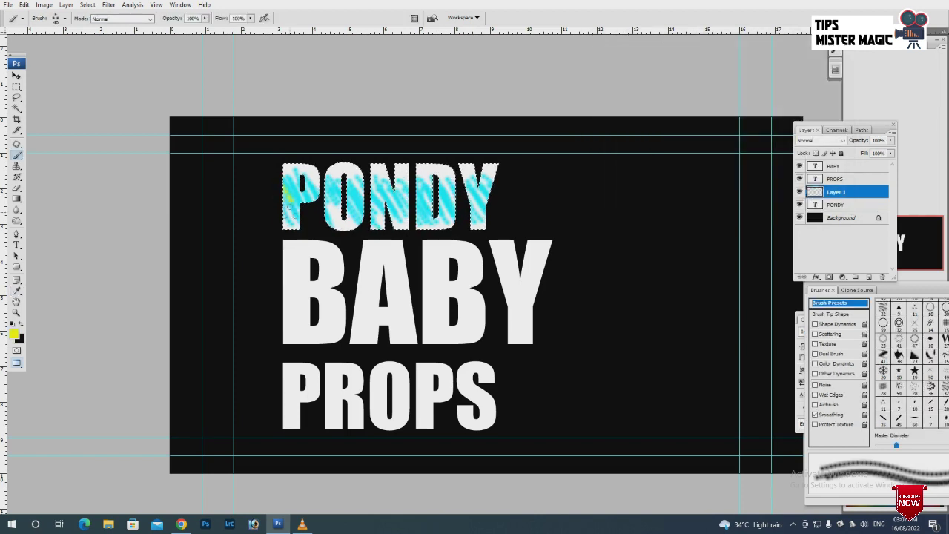
left_click_drag(308, 221, 364, 217)
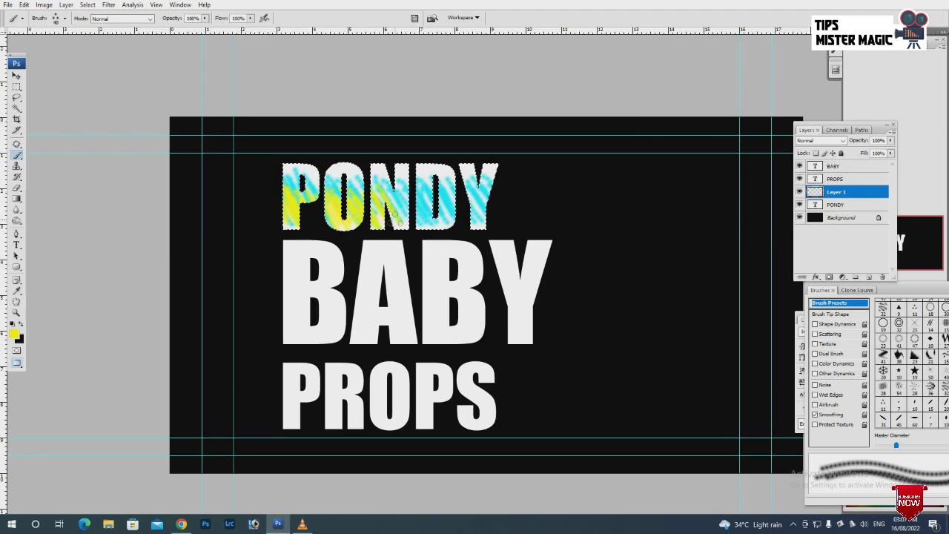
mouse_move(399, 219)
left_mouse_down()
mouse_move(427, 199)
mouse_move(481, 205)
left_mouse_up()
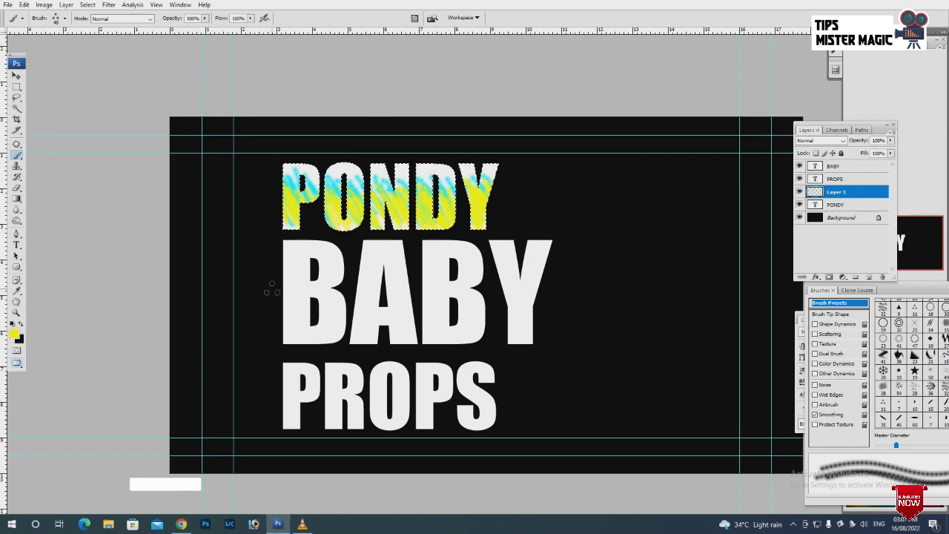
left_click(14, 334)
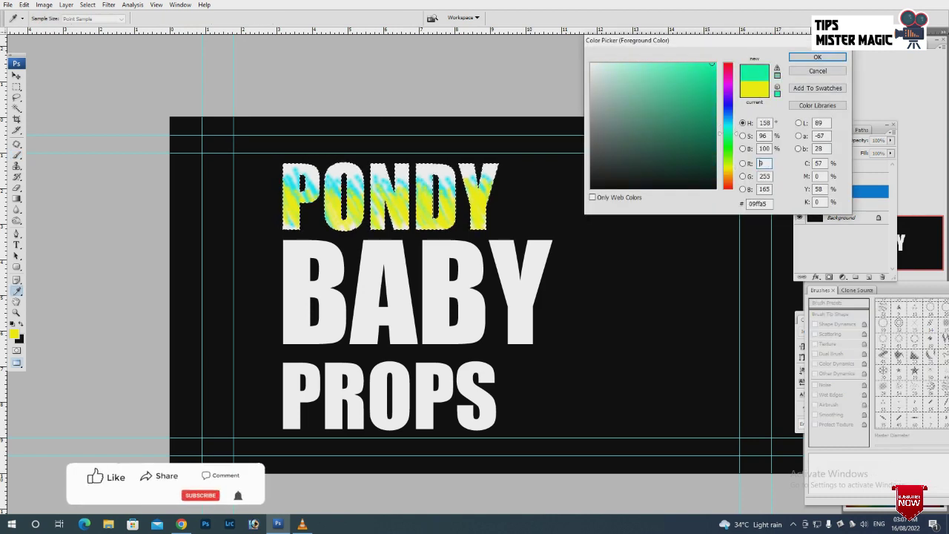
Enter new RGB values in the Color Picker to make the foreground green
type("255")
key("Tab")
type("90")
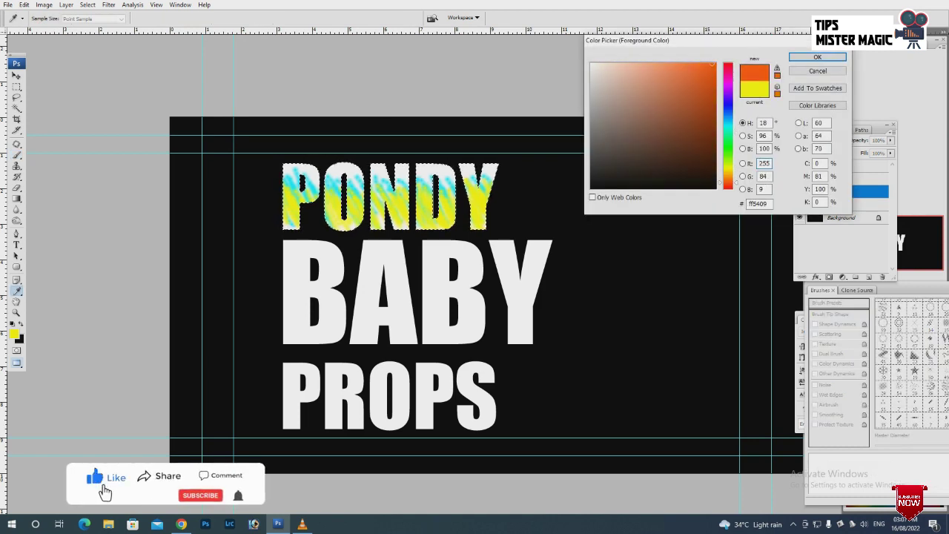
key("Tab")
type("255")
key("shift+Tab")
key("shift+Tab")
type("9")
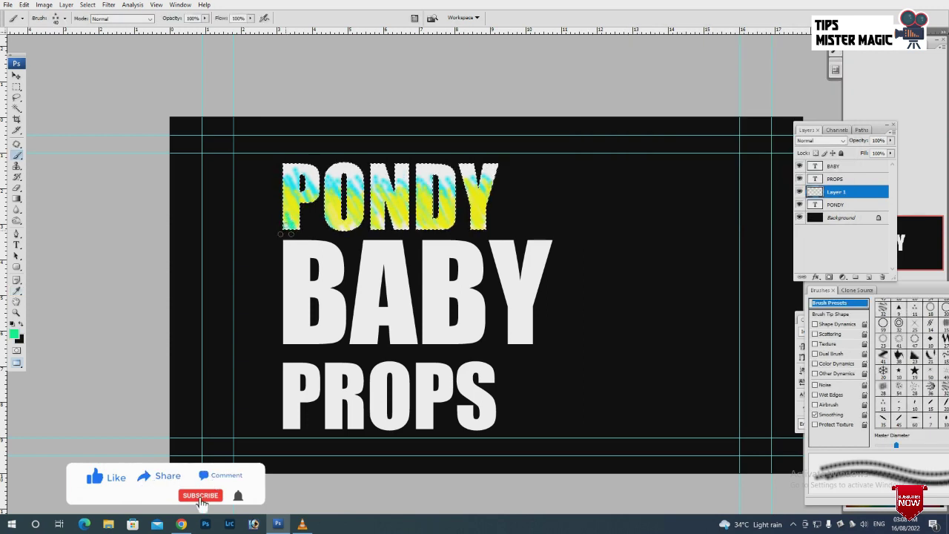
Shrink the brush to 25 px and repaint the Y of PONDY in green
key("bracketleft")
key("bracketleft")
key("bracketleft")
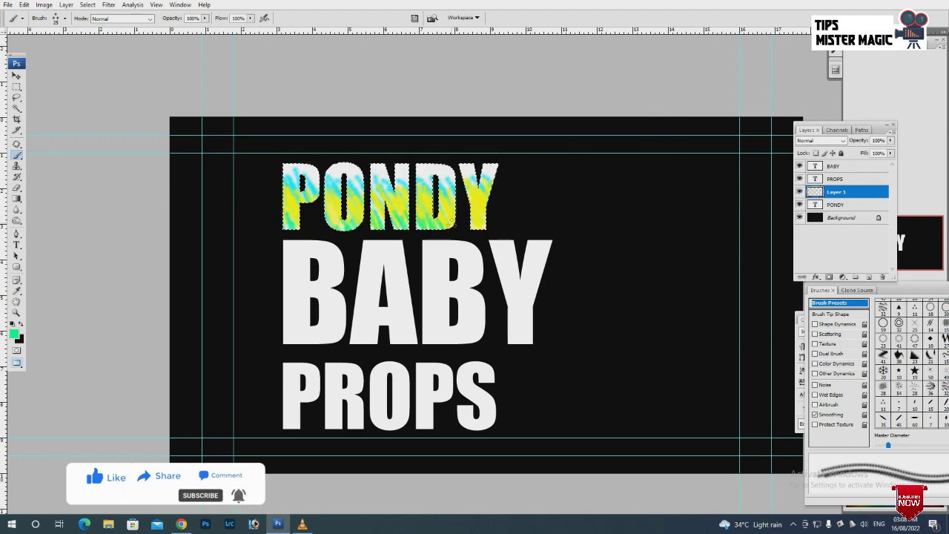
left_click_drag(423, 213, 494, 211)
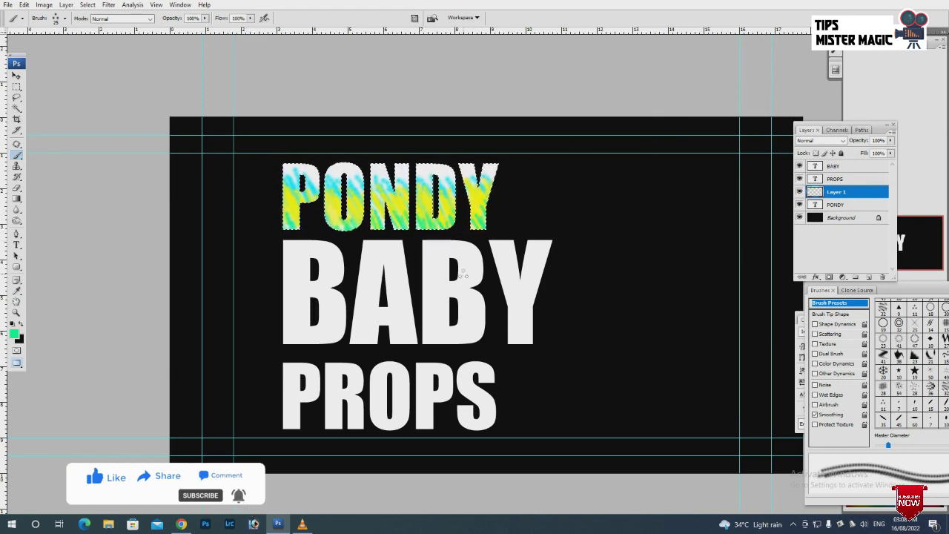
scroll(317, 219, "up", 3)
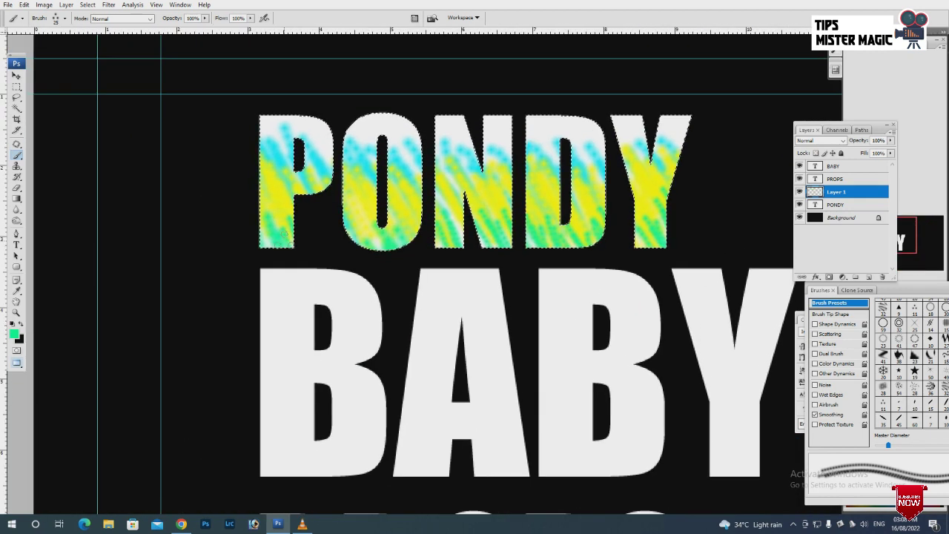
Choose the soft 45 px brush and set the foreground colour to blue
right_click(283, 169)
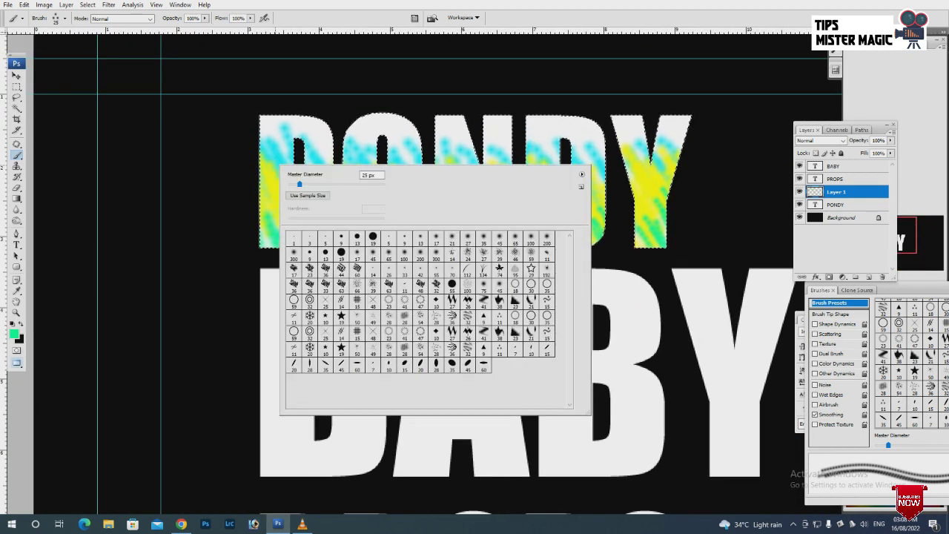
left_click(515, 237)
key("Return")
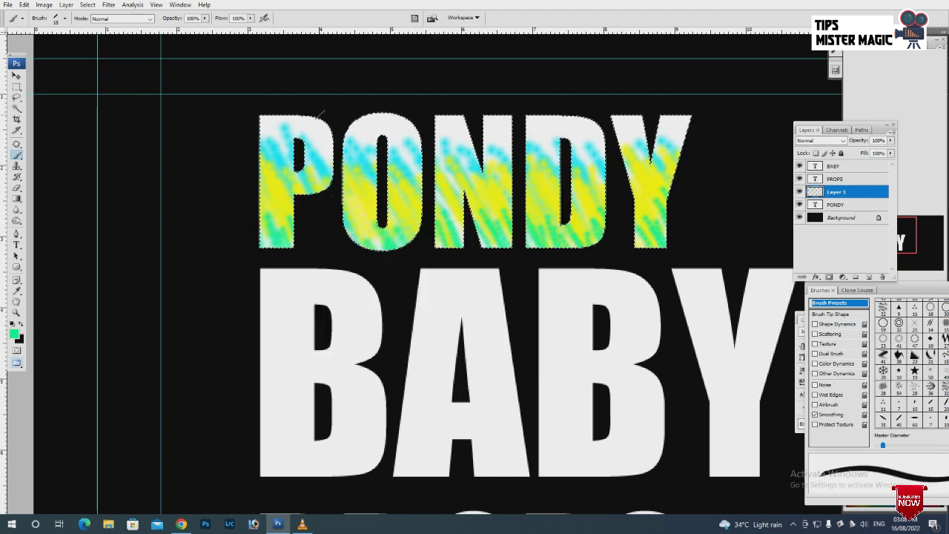
left_click(14, 334)
left_click(727, 175)
mouse_move(727, 175)
left_mouse_down()
mouse_move(727, 77)
mouse_move(727, 118)
left_mouse_up()
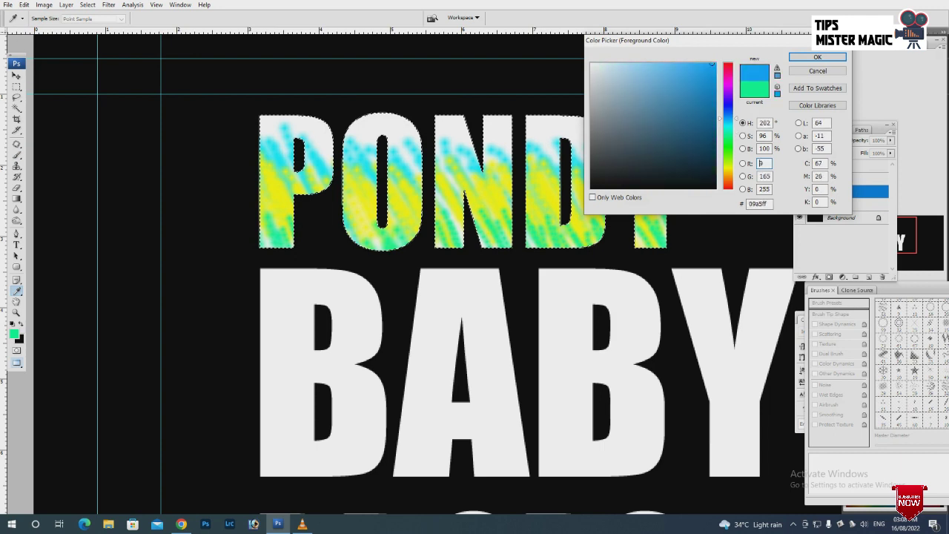
left_click(817, 57)
Add Layer 2, paint thin blue strokes along the PONDY edges, and deselect
key("b")
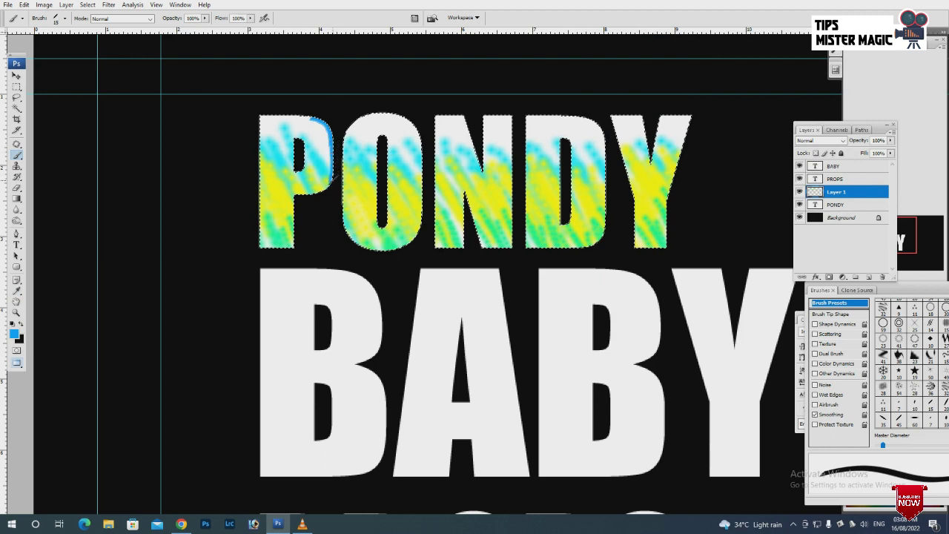
key("ctrl+z")
key("ctrl+shift+alt+n")
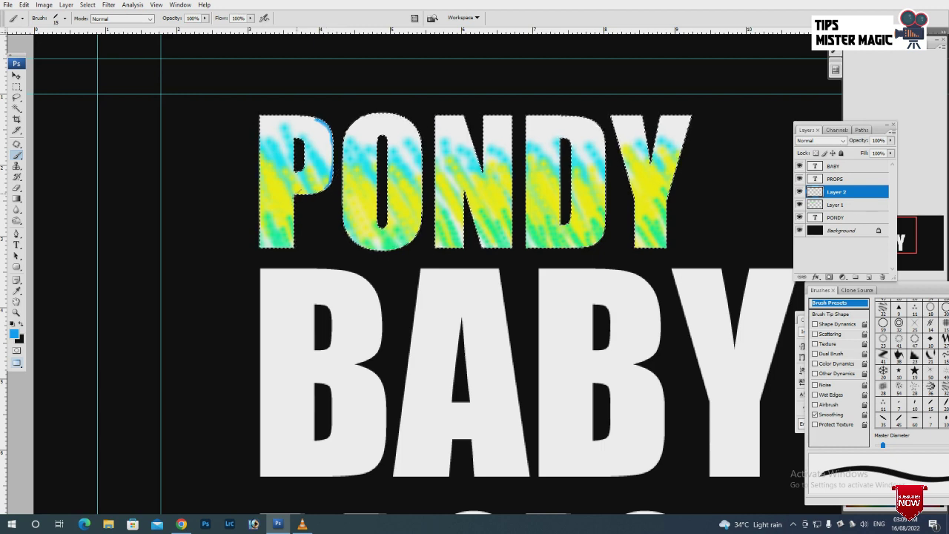
key("bracketleft")
key("bracketleft")
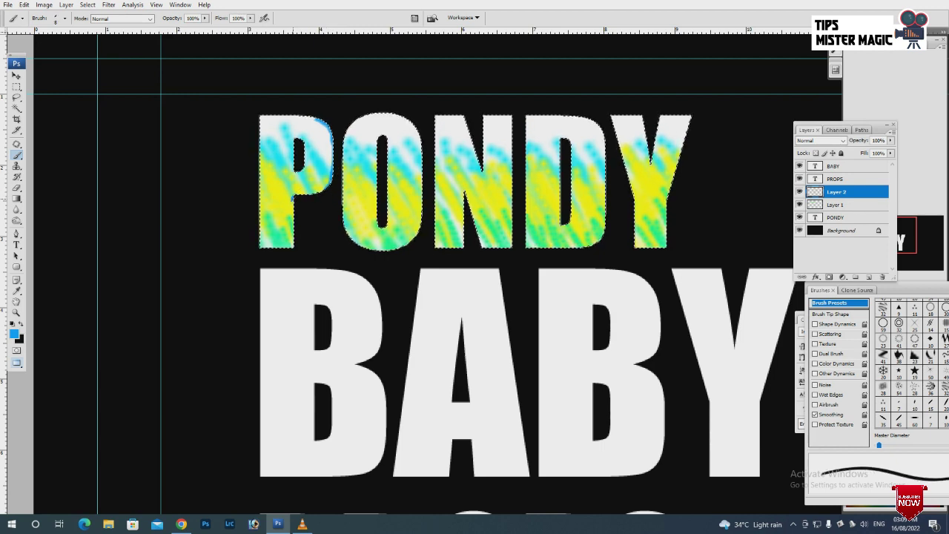
key("bracketright")
key("bracketright")
key("bracketright")
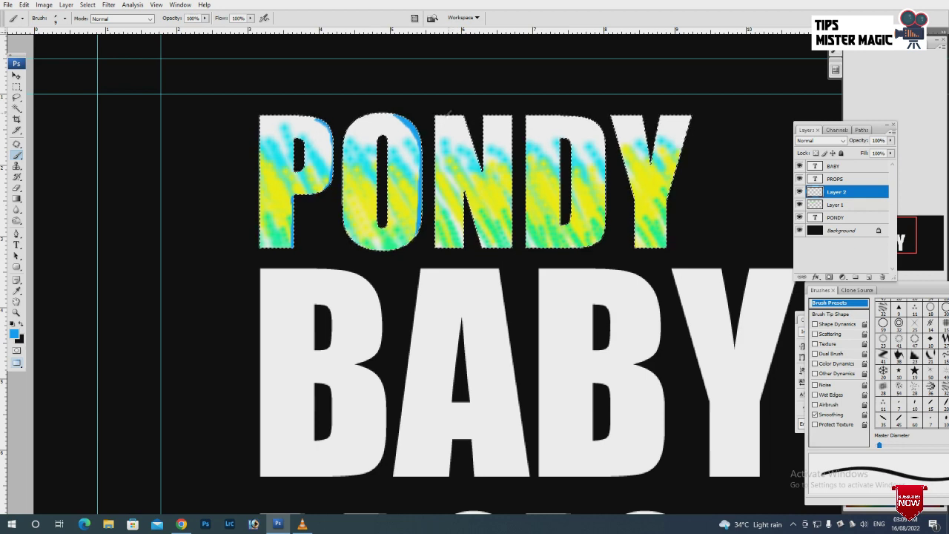
key("bracketleft")
key("bracketleft")
key("bracketleft")
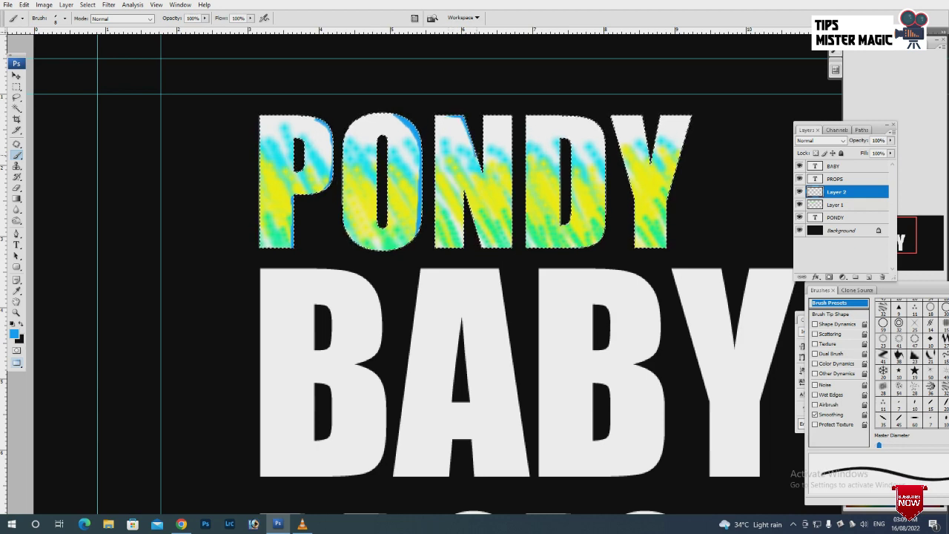
key("bracketright")
key("bracketright")
key("bracketright")
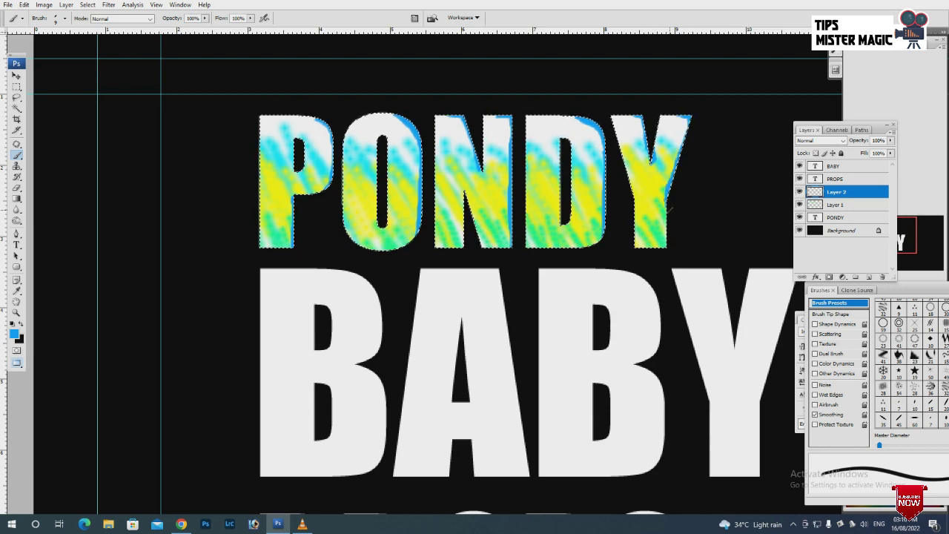
key("ctrl+d")
key("ctrl+u")
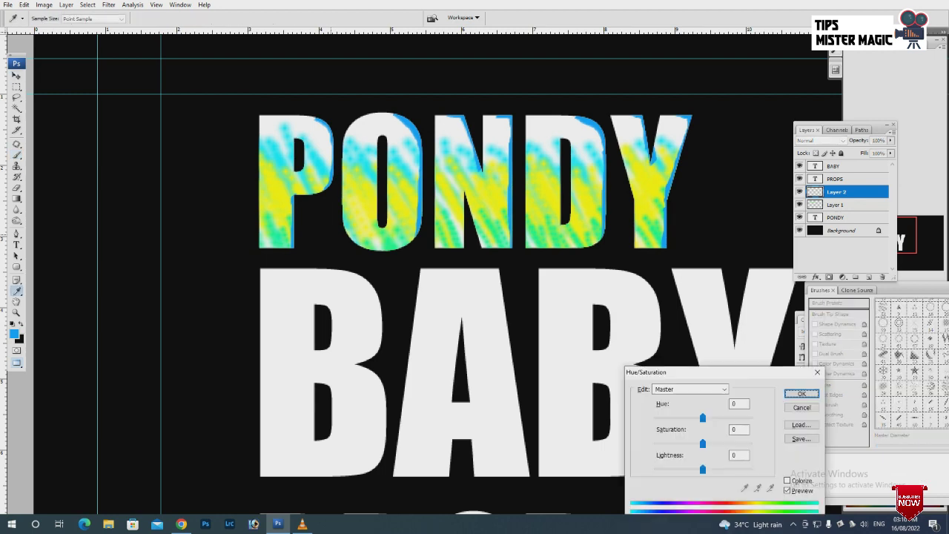
Shift Layer 2's hue to magenta and nudge the outline left behind PONDY
left_click_drag(667, 371, 629, 235)
mouse_move(664, 281)
left_mouse_down()
mouse_move(703, 281)
mouse_move(619, 281)
mouse_move(703, 282)
left_mouse_up()
key("Return")
key("z")
key("ctrl+minus")
key("ctrl+minus")
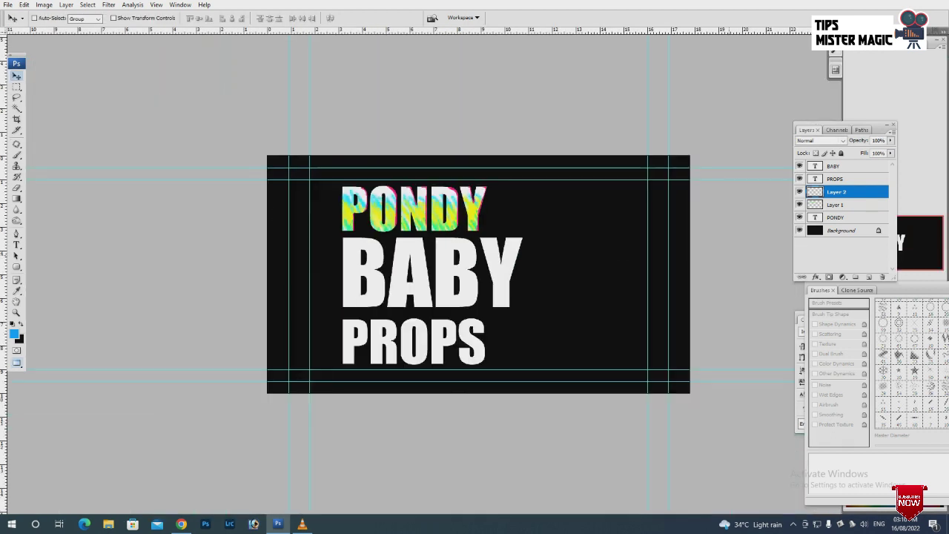
key("ctrl+plus")
key("ctrl+plus")
key("v")
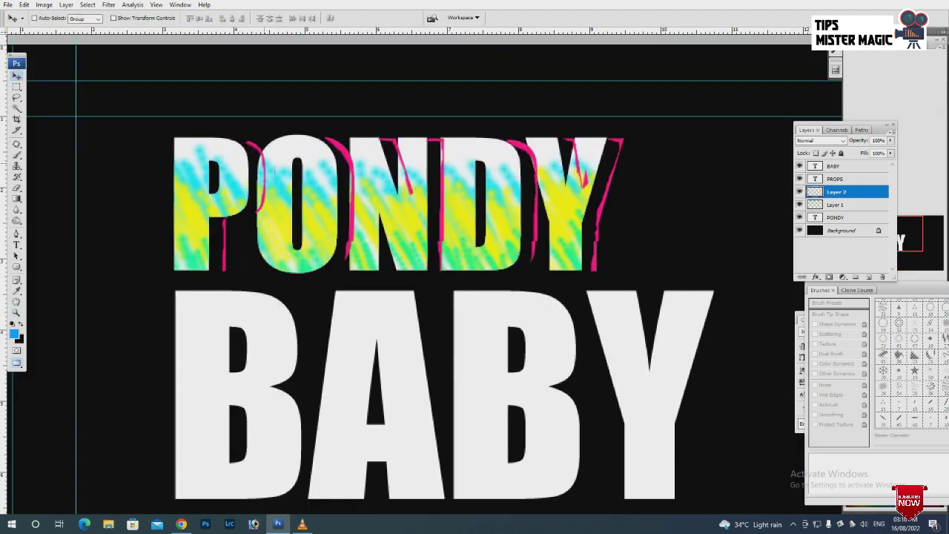
key("shift+Left")
key("shift+Left")
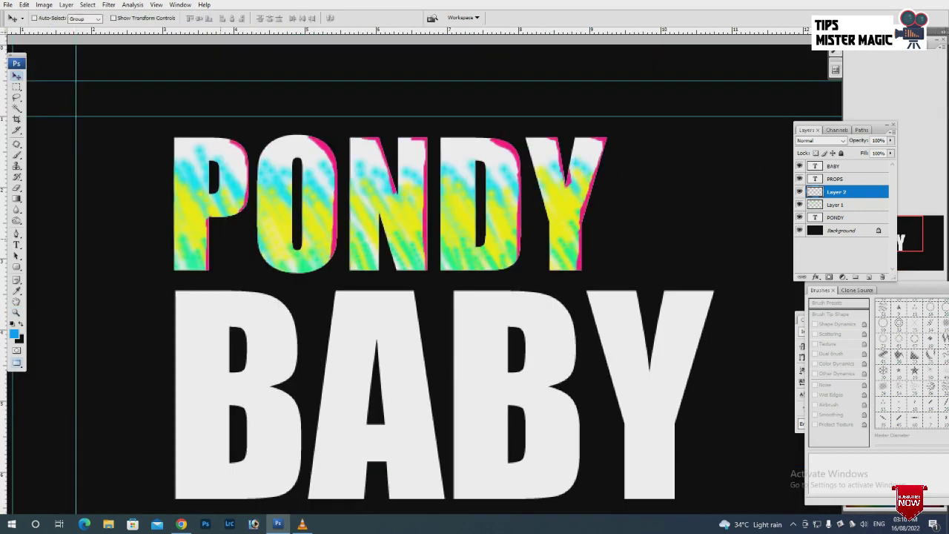
Readjust Layer 2 to Hue -133, Saturation -24, Lightness +100, turning the edges white
key("ctrl+u")
type("-155")
key("shift+Up")
key("Tab")
type("-24")
key("Tab")
type("-31")
key("shift+Up")
key("shift+Up")
key("shift+Up")
key("shift+Up")
key("shift+Up")
key("shift+Up")
key("shift+Up")
key("shift+Up")
key("shift+Up")
key("shift+Up")
key("shift+Up")
key("shift+Up")
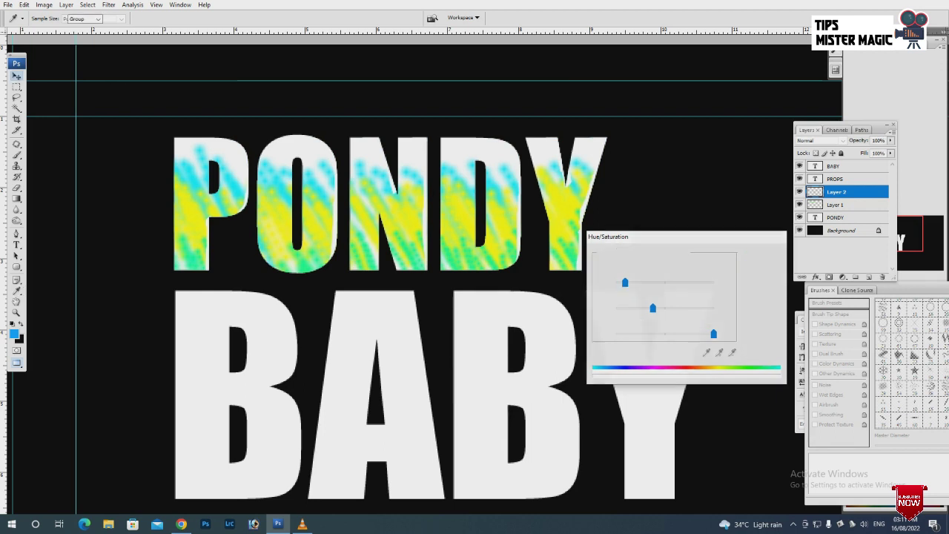
key("Return")
key("v")
key("ctrl+0")
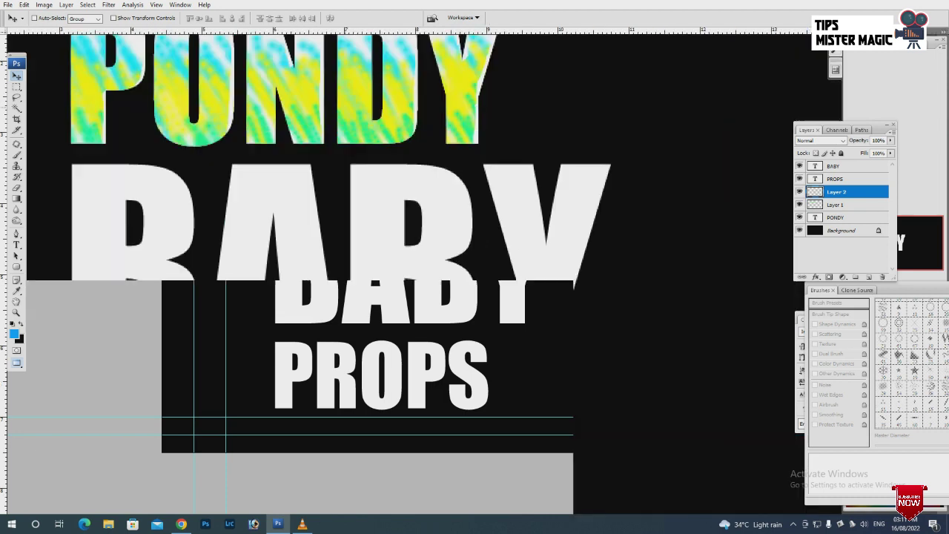
Target the BABY layer and add an empty Layer 3 above it
key("ctrl+plus")
key("alt+bracketright")
key("alt+bracketright")
key("ctrl+minus")
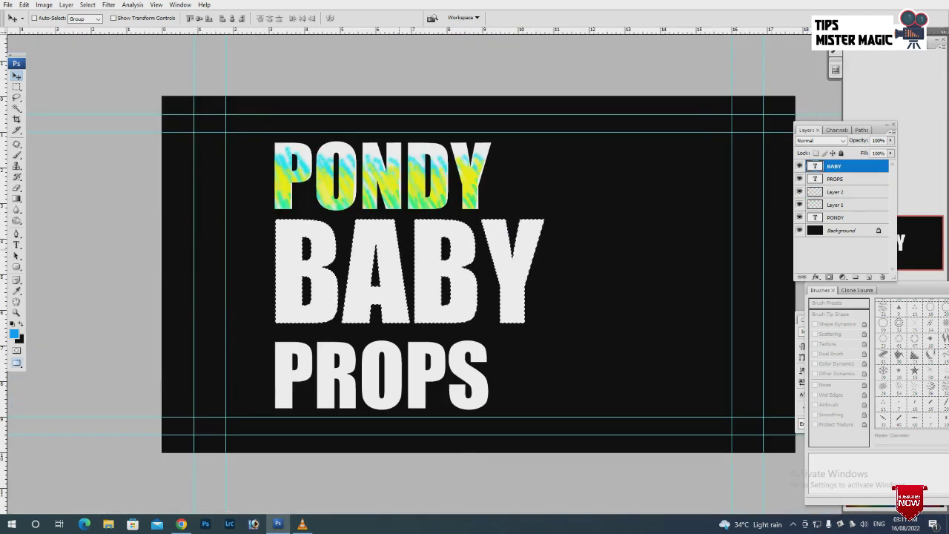
key("b")
key("ctrl+shift+n")
key("Return")
key("ctrl+plus")
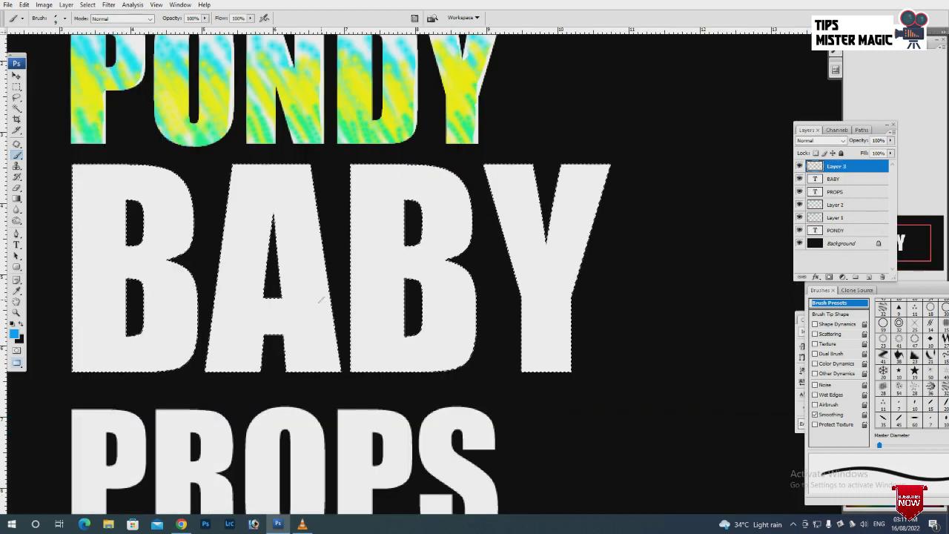
Append the Dry Media Brushes set and pick the 29 px scatter brush
right_click(208, 263)
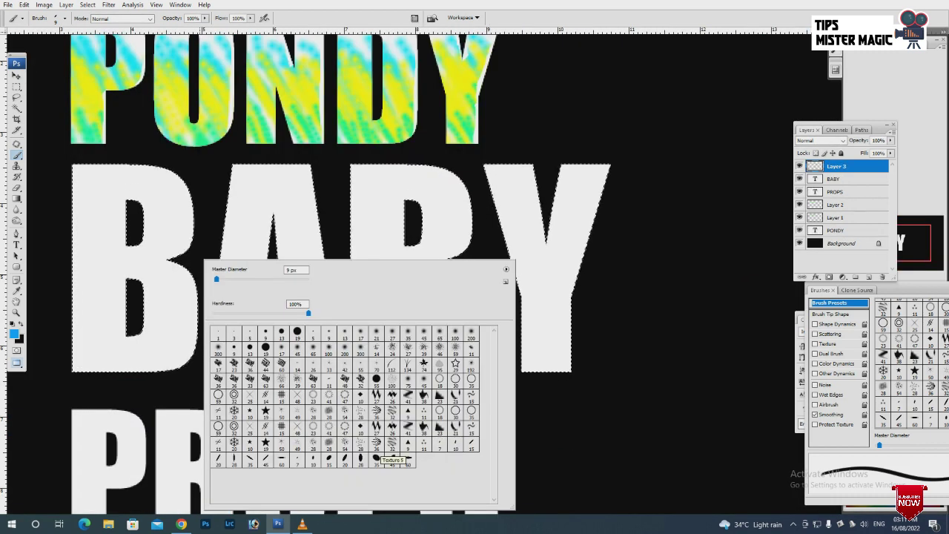
left_click(505, 269)
left_click(544, 201)
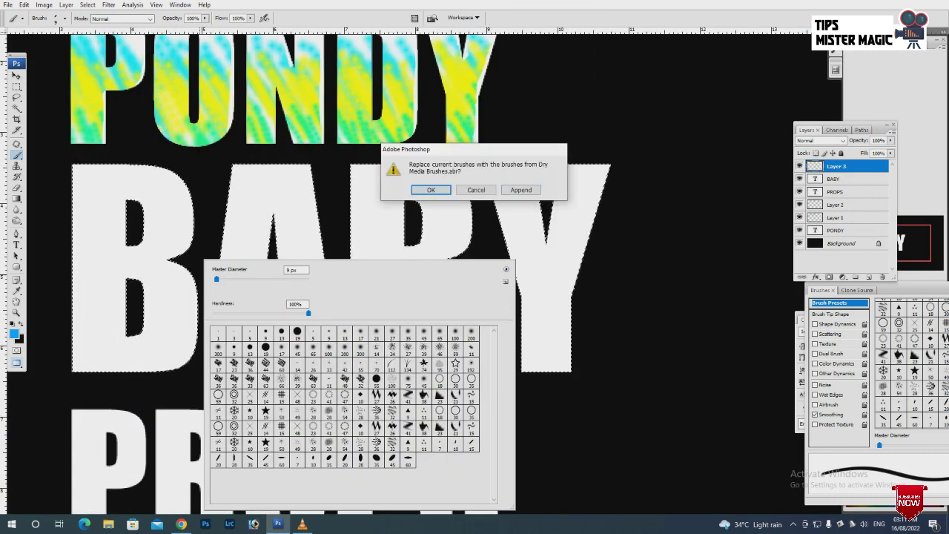
left_click(519, 188)
scroll(519, 188, "down", 3)
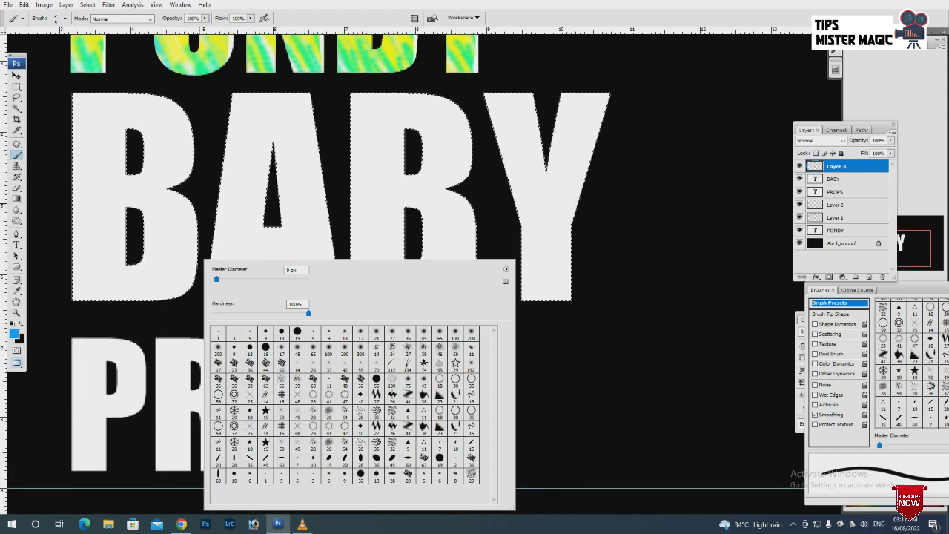
left_click(471, 477)
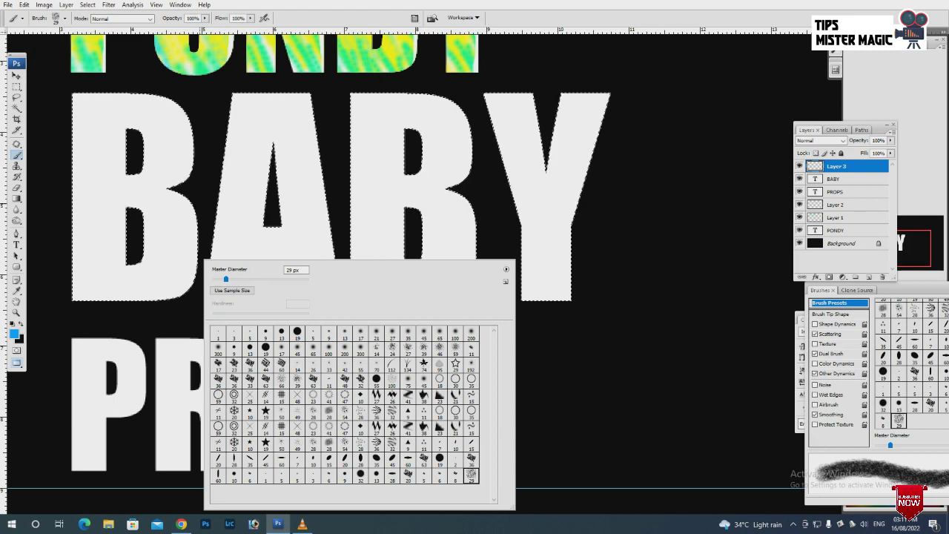
scroll(505, 268, "up", 3)
Append Special Effect and two more brush sets, then choose a 54 px scatter brush
left_click(505, 268)
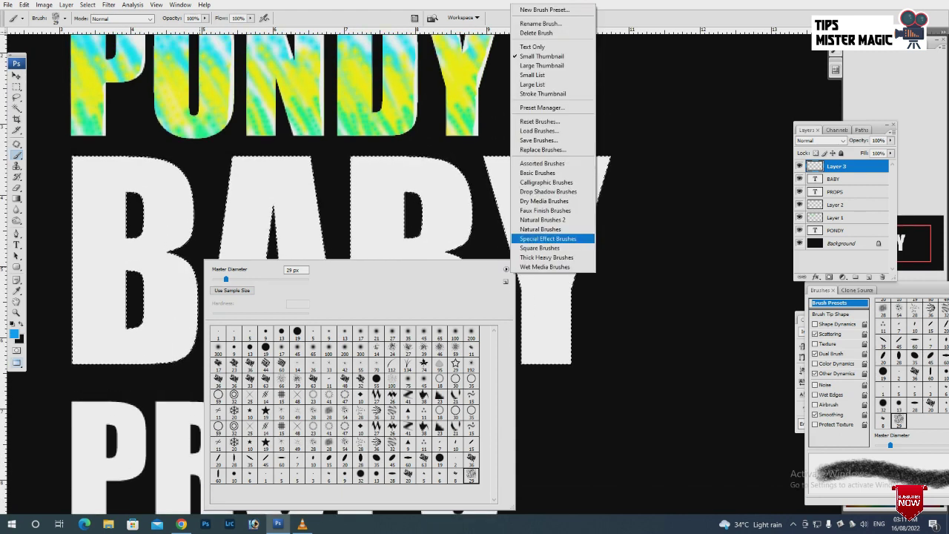
left_click(546, 257)
left_click(533, 197)
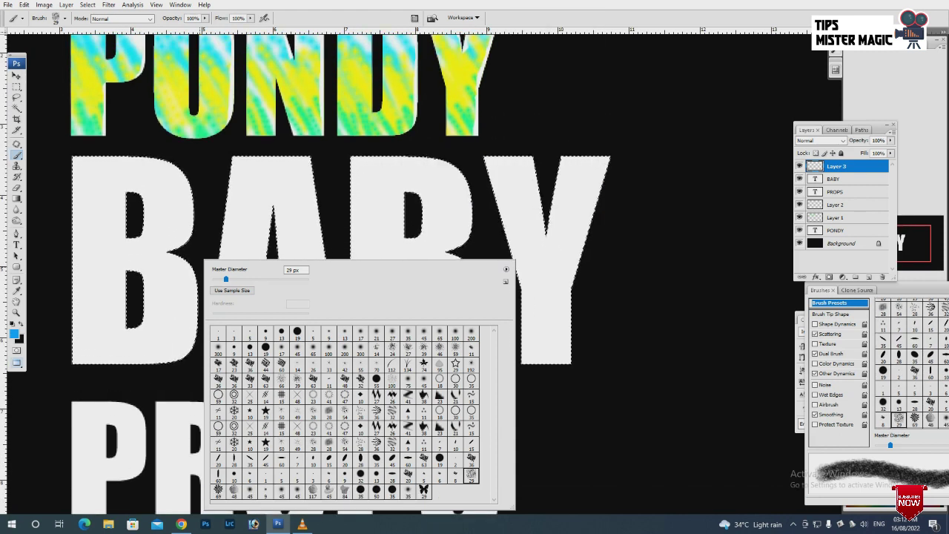
left_click(505, 268)
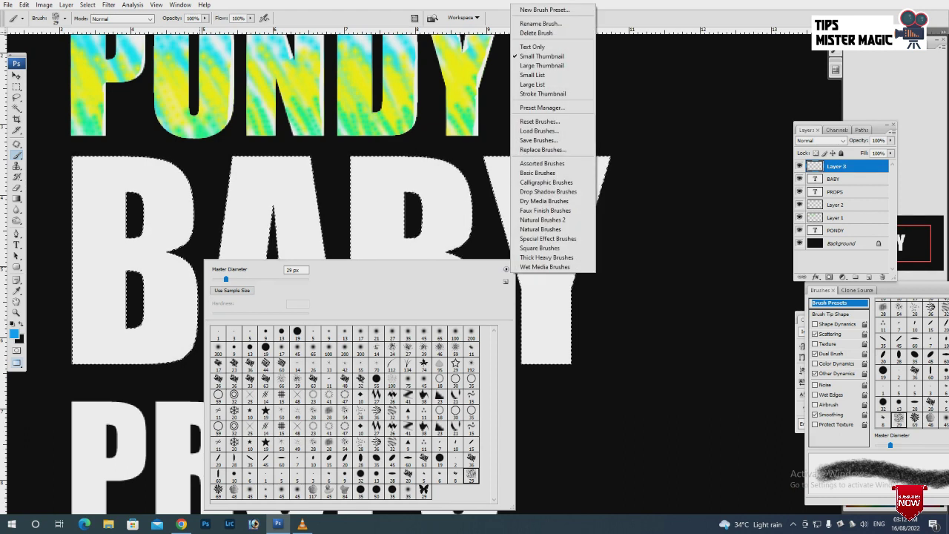
left_click(546, 266)
left_click(517, 186)
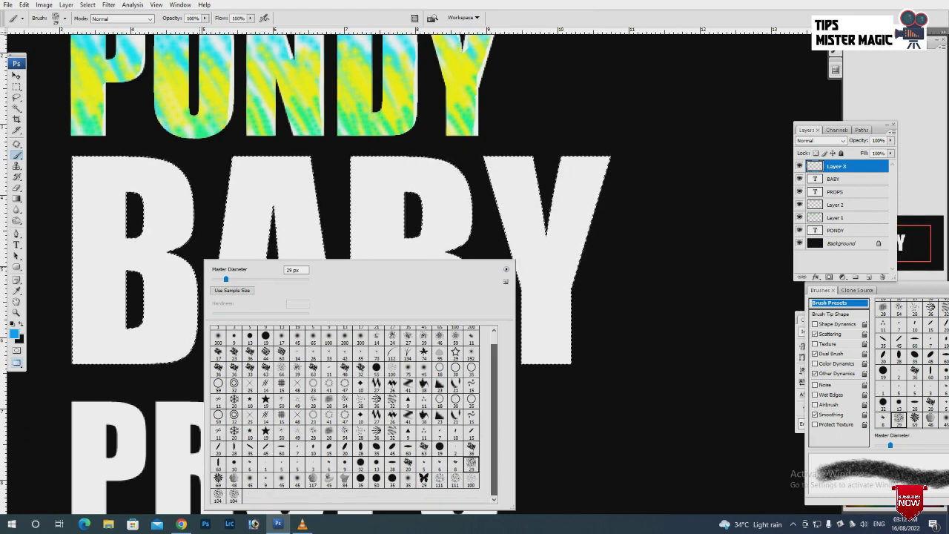
left_click(505, 268)
left_click(630, 388)
left_click(518, 188)
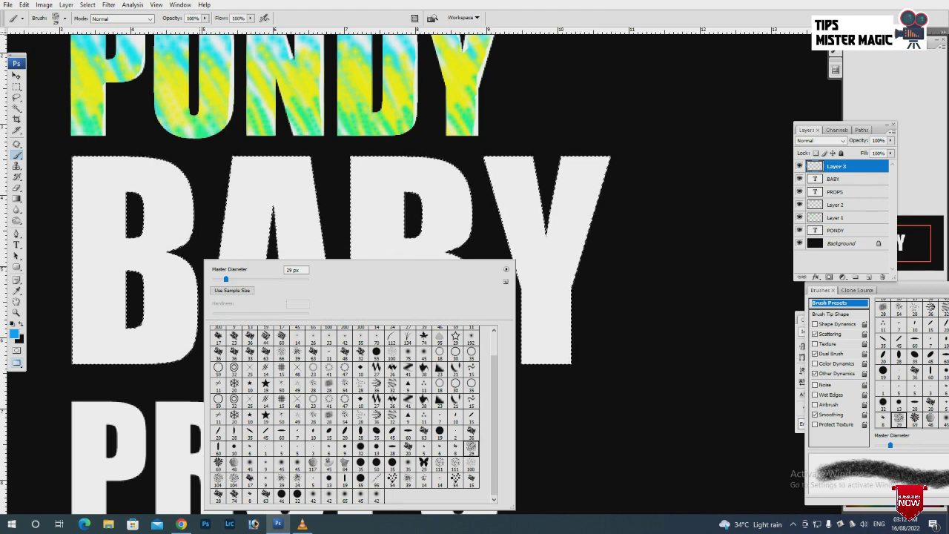
left_click(455, 478)
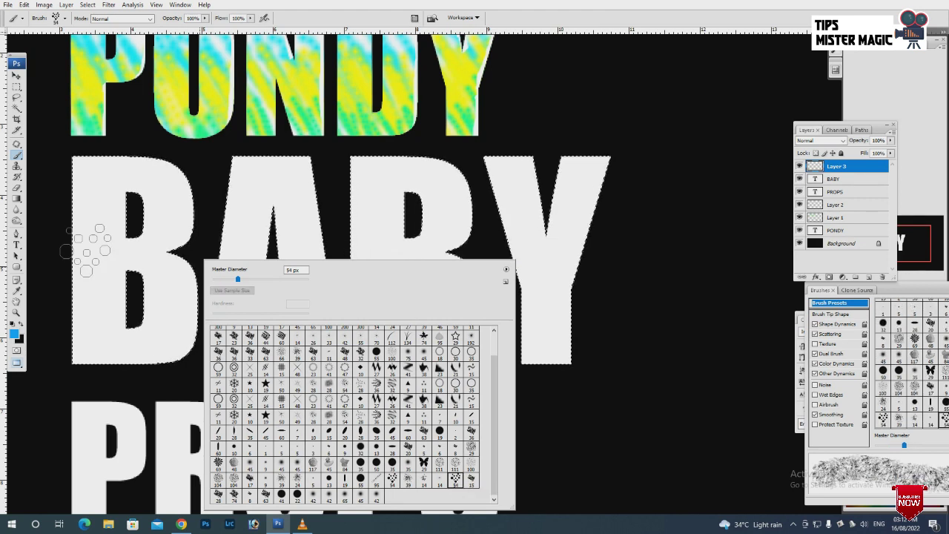
left_click(87, 249)
left_click(12, 333)
Set the foreground to pink and paint scatter marks over the BABY letters
left_click(728, 74)
left_click(816, 57)
mouse_move(95, 250)
left_mouse_down()
mouse_move(102, 226)
mouse_move(158, 342)
mouse_move(245, 252)
mouse_move(296, 252)
mouse_move(301, 300)
mouse_move(252, 311)
mouse_move(220, 362)
mouse_move(319, 343)
mouse_move(304, 194)
left_mouse_up()
mouse_move(362, 222)
left_mouse_down()
mouse_move(382, 237)
mouse_move(400, 289)
mouse_move(371, 334)
mouse_move(376, 363)
mouse_move(444, 334)
mouse_move(455, 282)
mouse_move(456, 296)
mouse_move(439, 221)
mouse_move(509, 201)
mouse_move(534, 252)
mouse_move(582, 193)
mouse_move(534, 282)
mouse_move(541, 352)
left_mouse_up()
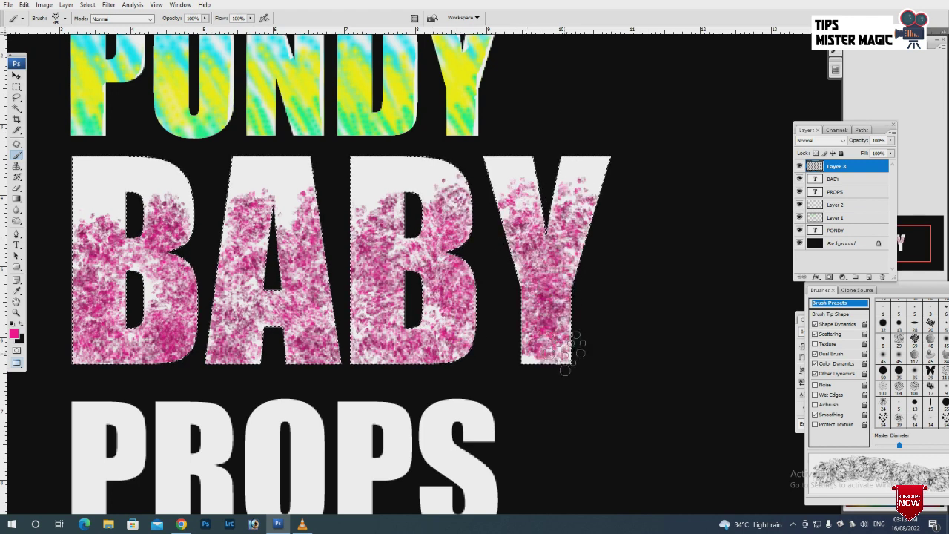
Set the background colour to magenta ff00fc
left_click(20, 338)
left_click(728, 83)
left_click(716, 64)
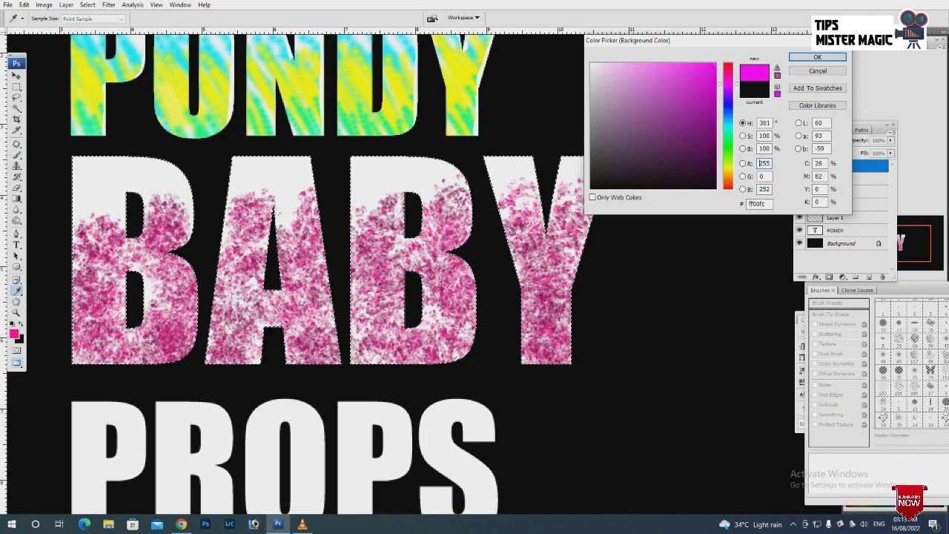
Confirm magenta as background, then paint pink over the lower Y and second B at brush size 30
key("Return")
left_click_drag(583, 231, 578, 304)
left_click_drag(515, 303, 510, 341)
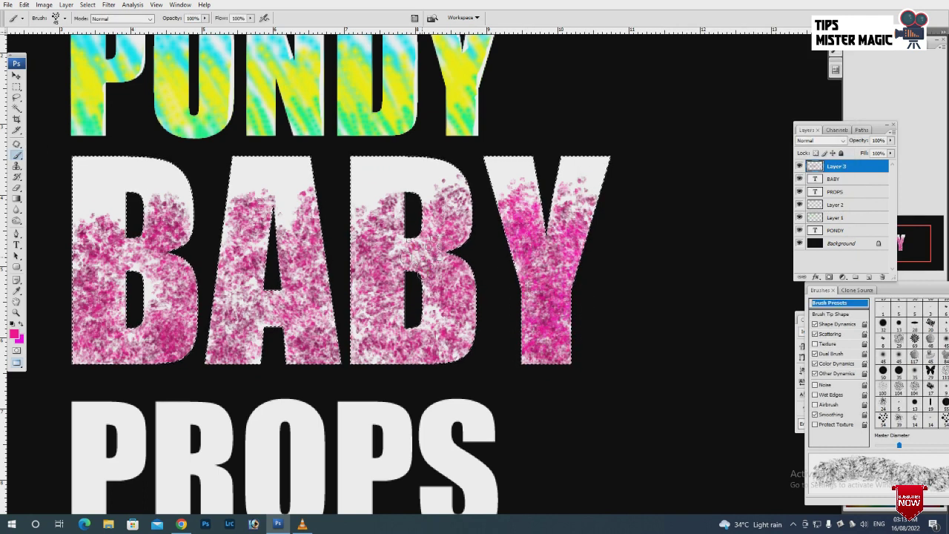
key("bracketleft")
mouse_move(378, 229)
left_mouse_down()
mouse_move(353, 260)
mouse_move(367, 340)
mouse_move(437, 326)
mouse_move(445, 350)
left_mouse_up()
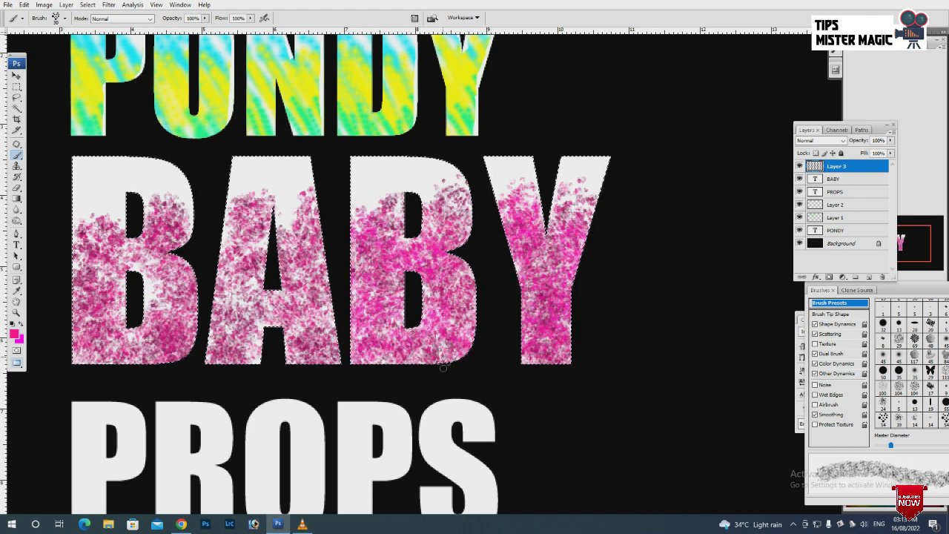
left_click_drag(465, 276, 438, 195)
Cover the A and first B with pink speckles, plus the lower middle of the second B
mouse_move(289, 241)
left_mouse_down()
mouse_move(300, 211)
mouse_move(307, 311)
mouse_move(295, 331)
mouse_move(252, 296)
mouse_move(244, 311)
left_mouse_up()
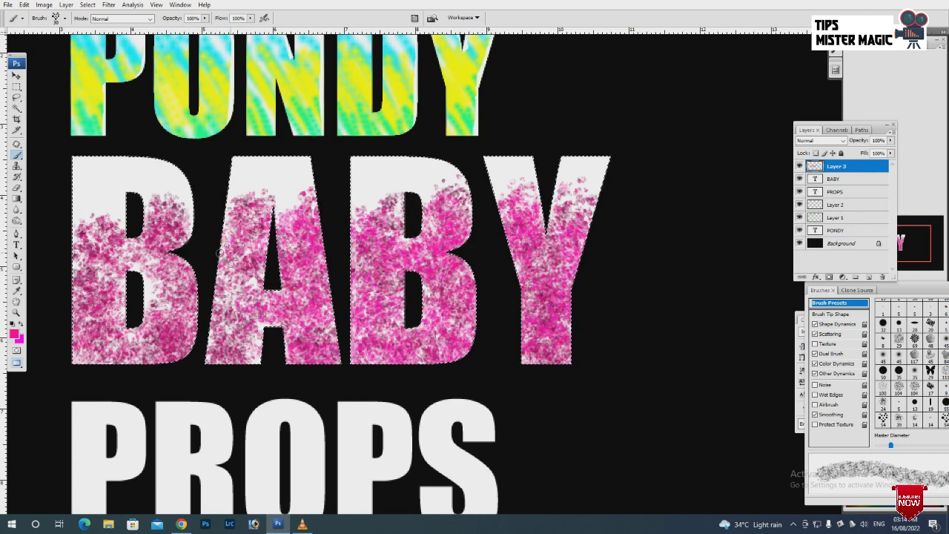
left_click_drag(229, 253, 230, 296)
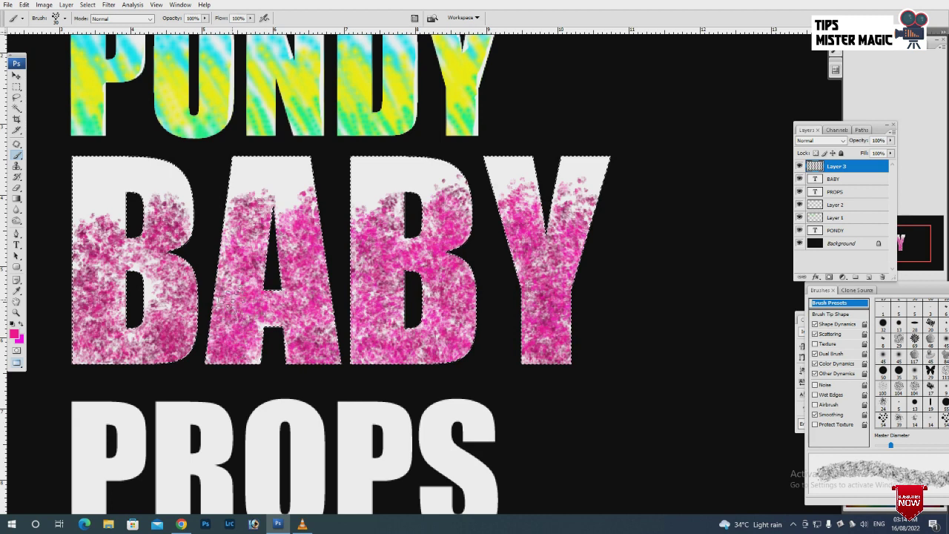
left_click_drag(180, 230, 170, 191)
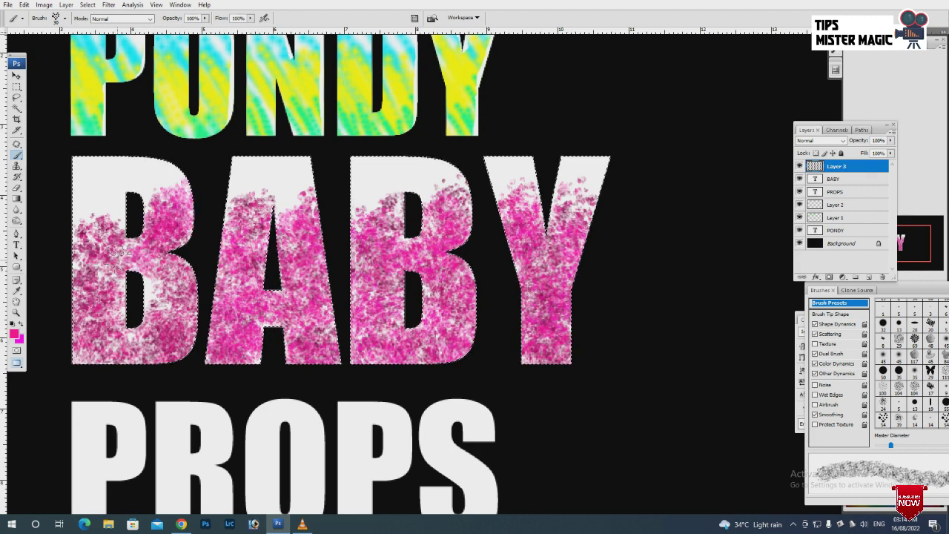
left_click_drag(148, 254, 90, 207)
left_click_drag(68, 261, 133, 297)
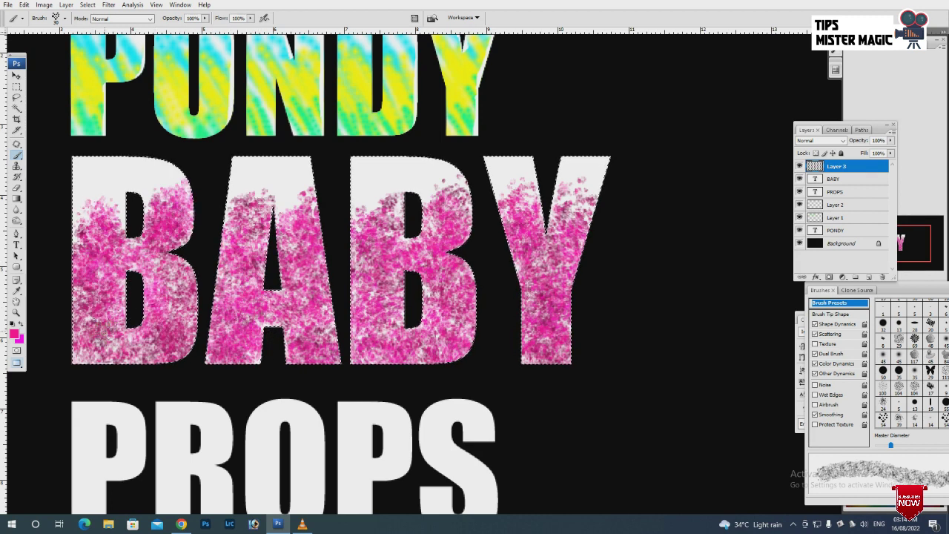
mouse_move(111, 344)
left_mouse_down()
mouse_move(151, 352)
mouse_move(175, 304)
mouse_move(103, 281)
left_mouse_up()
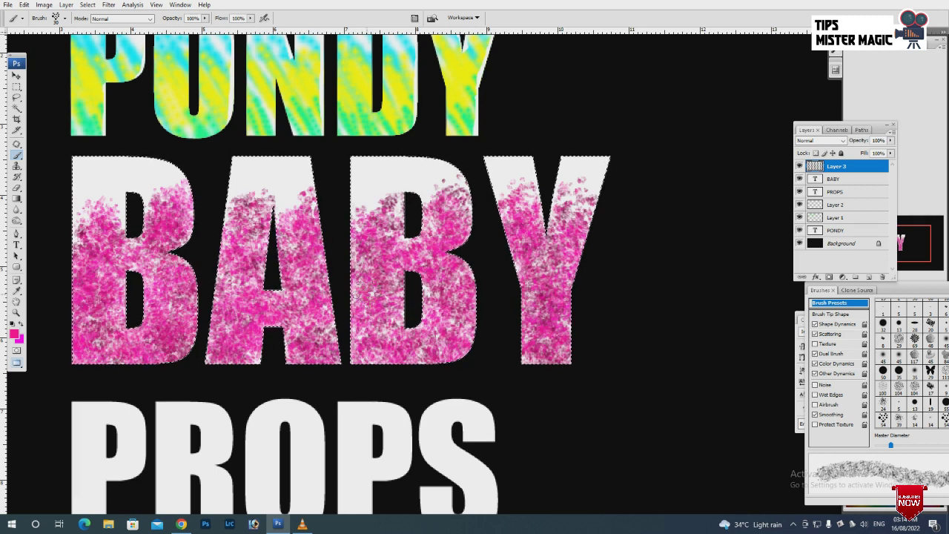
left_click_drag(393, 215, 252, 197)
mouse_move(374, 326)
left_mouse_down()
mouse_move(358, 296)
mouse_move(393, 289)
mouse_move(478, 315)
mouse_move(284, 224)
mouse_move(252, 297)
mouse_move(230, 282)
mouse_move(222, 222)
mouse_move(202, 343)
left_mouse_up()
Extend pink strokes over A's legs and apex, both B's, and along the tops of B and Y
mouse_move(267, 338)
left_mouse_down()
mouse_move(289, 296)
mouse_move(293, 348)
mouse_move(326, 370)
mouse_move(320, 332)
left_mouse_up()
mouse_move(299, 280)
left_mouse_down()
mouse_move(225, 275)
mouse_move(258, 363)
mouse_move(183, 311)
mouse_move(174, 288)
mouse_move(194, 259)
mouse_move(101, 273)
mouse_move(111, 338)
mouse_move(88, 326)
mouse_move(141, 363)
left_mouse_up()
mouse_move(145, 310)
left_mouse_down()
mouse_move(134, 275)
mouse_move(195, 293)
mouse_move(178, 252)
mouse_move(202, 187)
left_mouse_up()
mouse_move(347, 252)
left_mouse_down()
mouse_move(401, 223)
mouse_move(415, 194)
mouse_move(479, 216)
mouse_move(466, 208)
mouse_move(449, 311)
mouse_move(423, 297)
mouse_move(463, 304)
mouse_move(460, 364)
mouse_move(400, 334)
mouse_move(352, 259)
mouse_move(386, 219)
mouse_move(404, 233)
mouse_move(500, 213)
mouse_move(547, 252)
mouse_move(538, 263)
mouse_move(564, 255)
mouse_move(583, 199)
mouse_move(533, 297)
mouse_move(602, 178)
mouse_move(529, 333)
mouse_move(571, 325)
left_mouse_up()
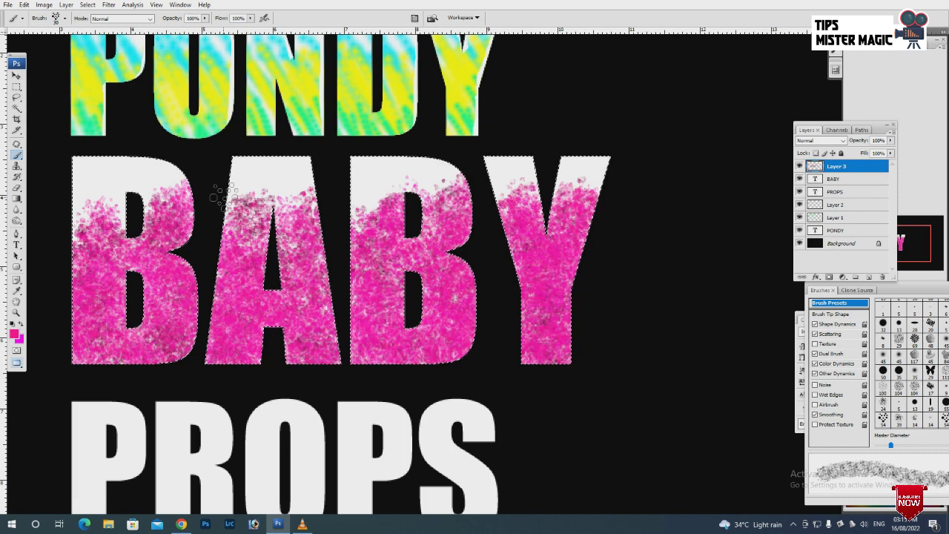
left_click_drag(317, 174, 282, 155)
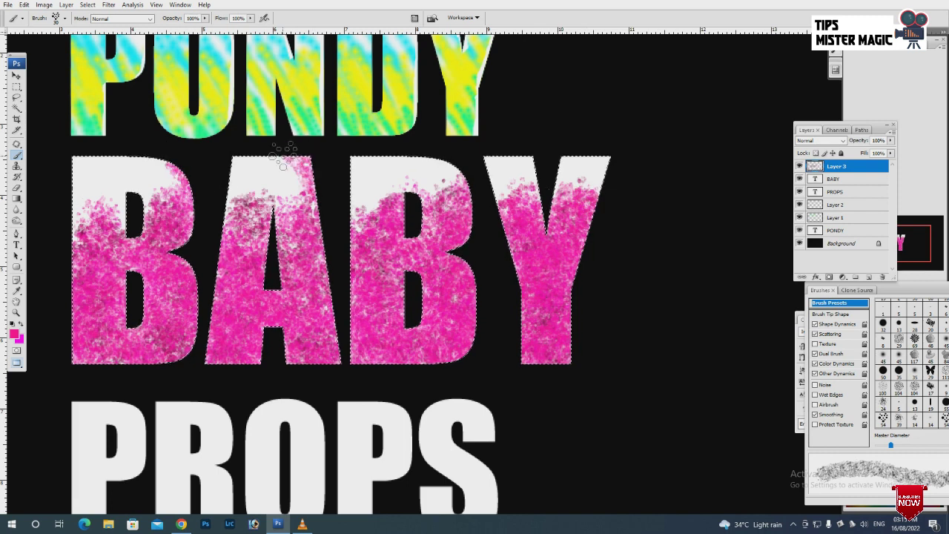
left_click_drag(438, 163, 598, 144)
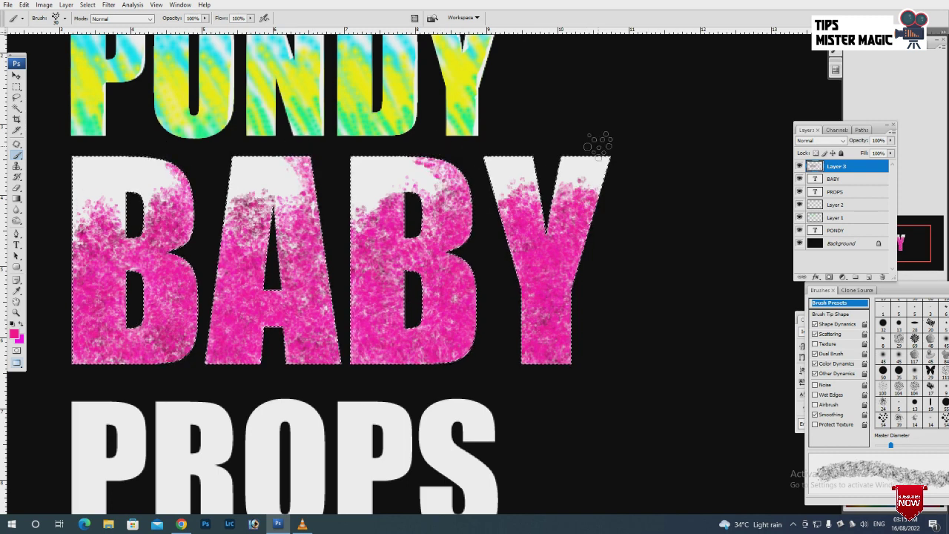
Set the background colour to orange-yellow while keeping pink as the foreground colour
left_click(16, 290)
left_click(13, 334)
left_click(727, 168)
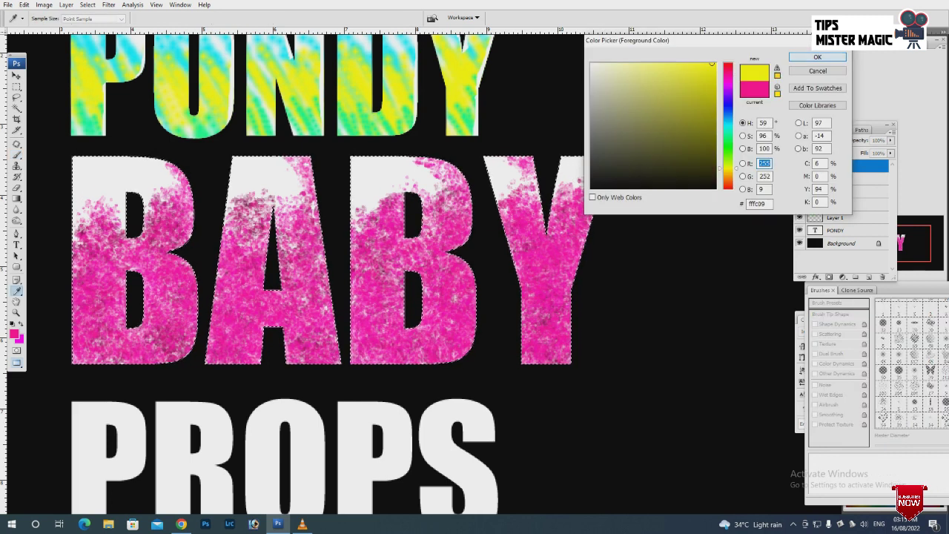
left_click(817, 71)
left_click(18, 339)
left_click(727, 171)
left_click(817, 57)
Enlarge the brush to 35 and paint mixed speckles down the upper right of A
key("b")
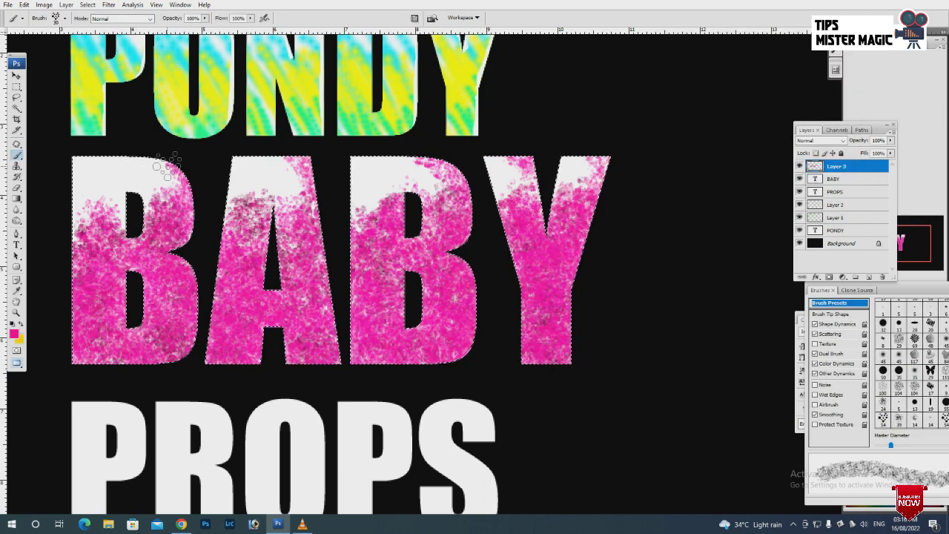
key("bracketright")
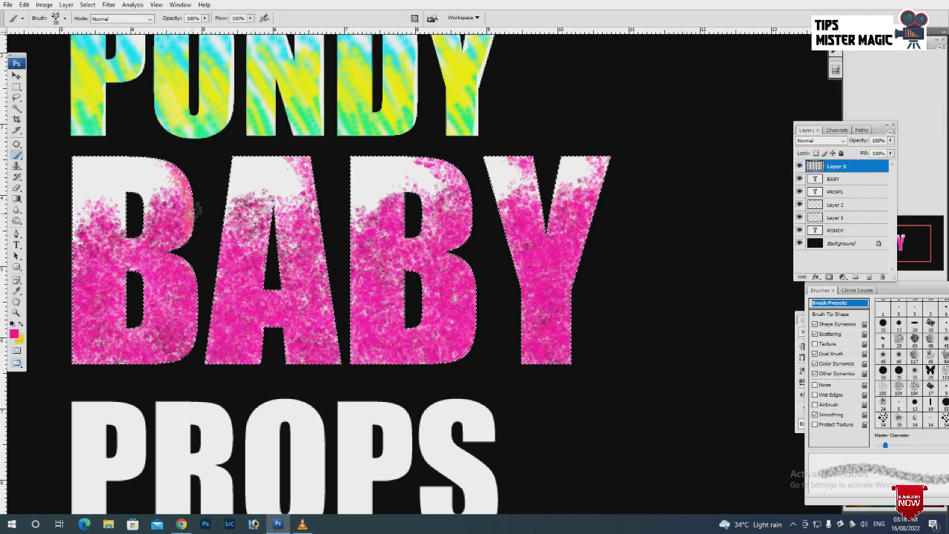
key("bracketright")
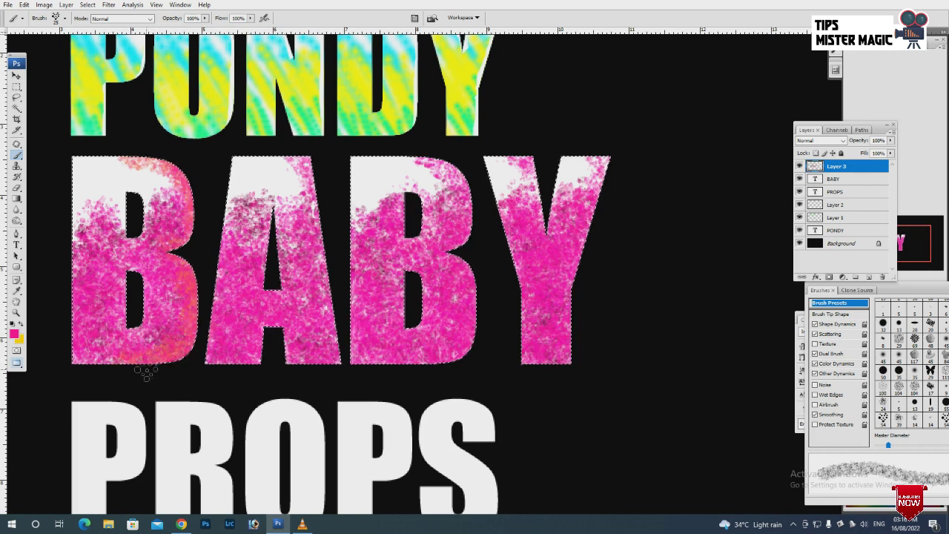
key("bracketright")
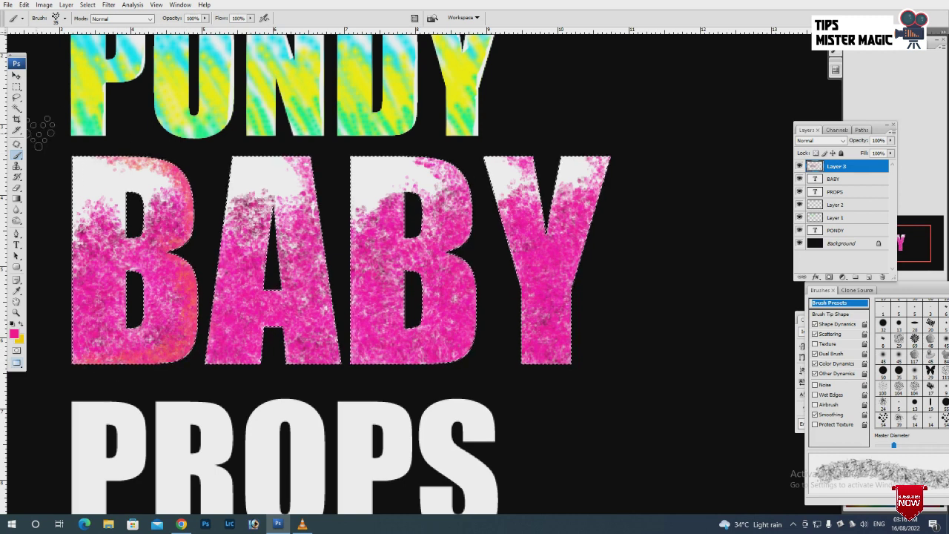
mouse_move(293, 159)
left_mouse_down()
mouse_move(326, 206)
mouse_move(338, 310)
left_mouse_up()
Paint mixed speckles along the top of B, with the brush readjusted between 30 and 35
key("bracketleft")
key("bracketleft")
key("bracketright")
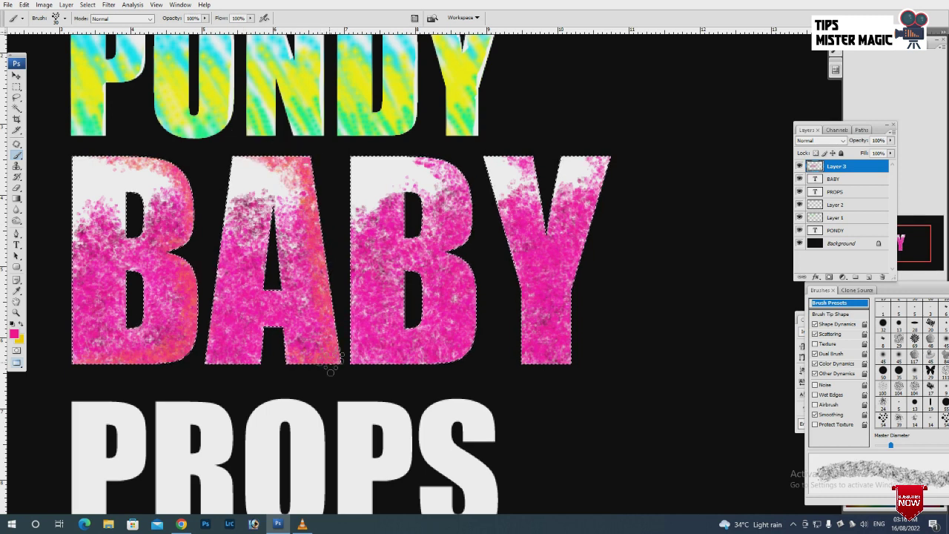
key("bracketright")
mouse_move(416, 154)
left_mouse_down()
mouse_move(369, 156)
mouse_move(463, 170)
mouse_move(467, 352)
left_mouse_up()
key("bracketleft")
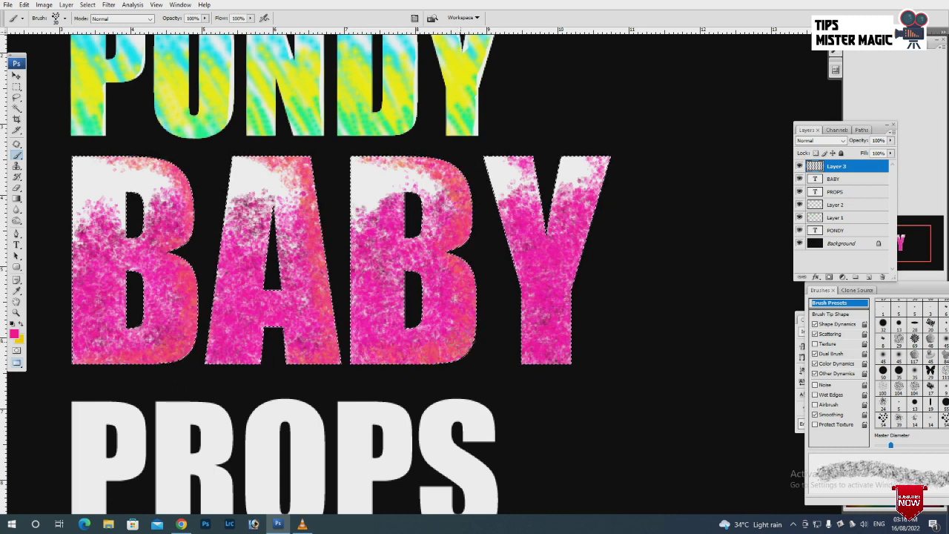
key("bracketleft")
key("bracketright")
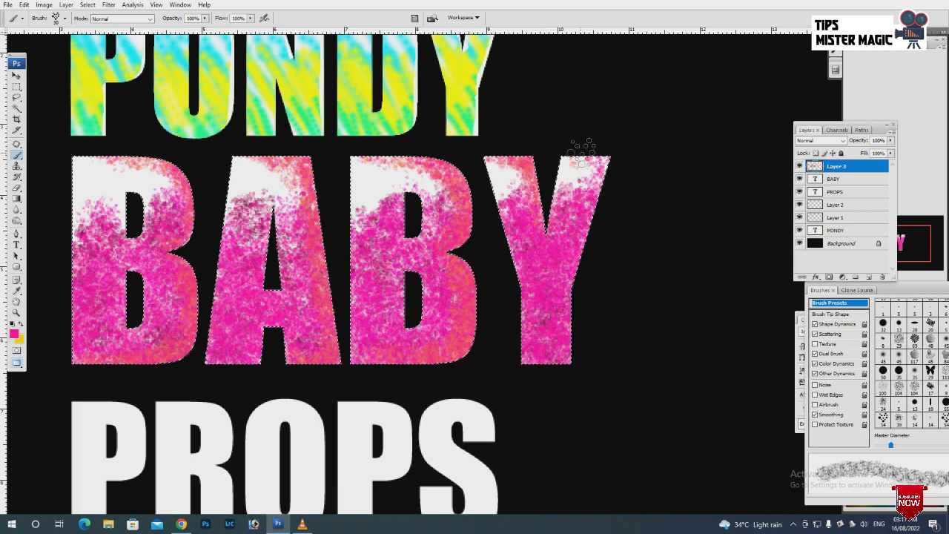
key("bracketright")
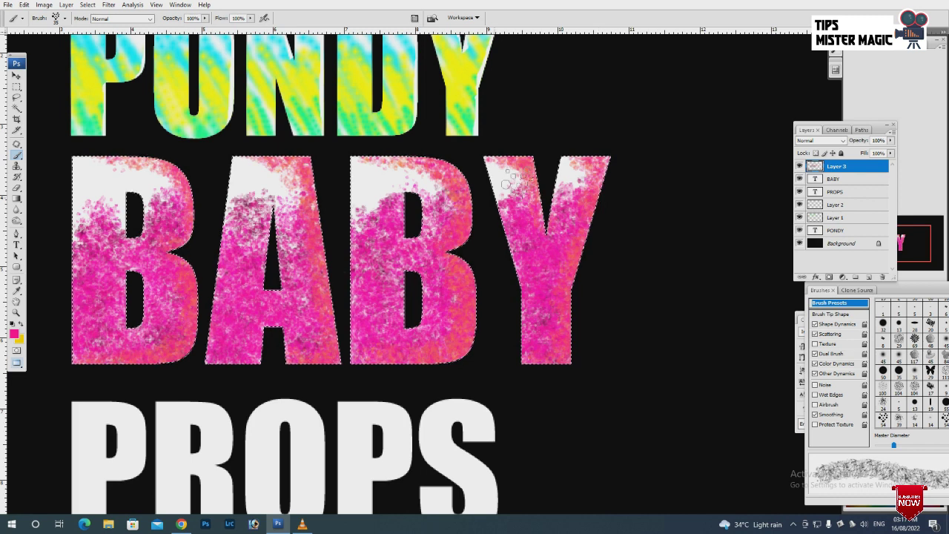
Choose the star brush shape from the Brush Preset picker
right_click(135, 298)
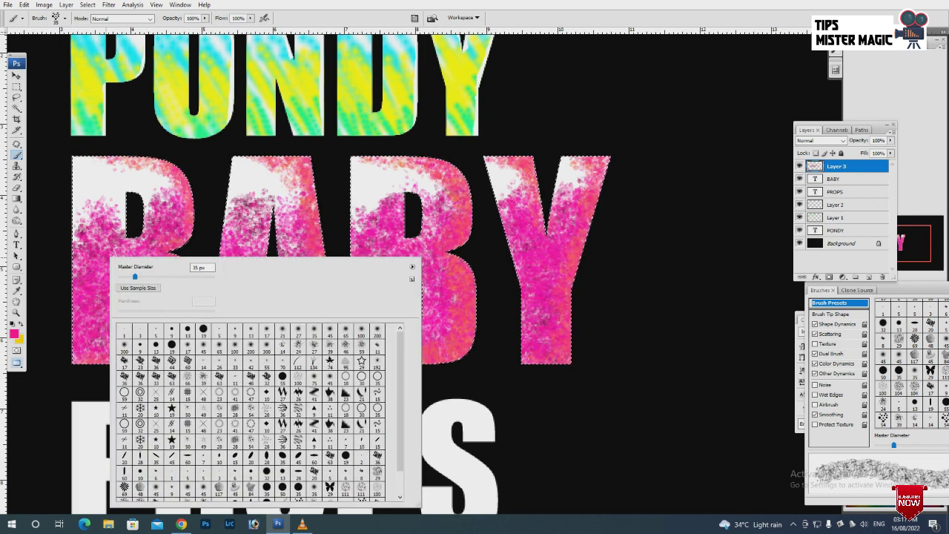
scroll(252, 411, "down", 1)
scroll(252, 411, "down", 2)
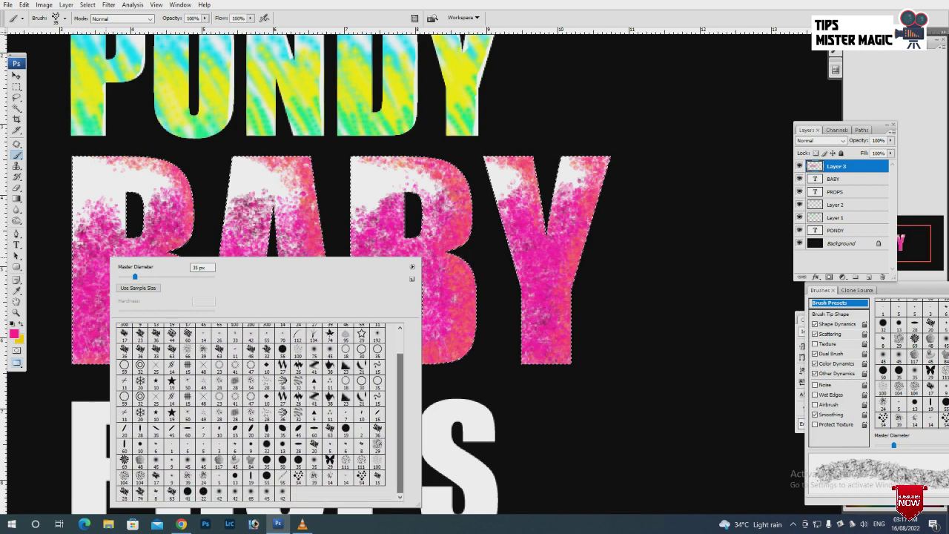
left_click(171, 412)
left_click(65, 282)
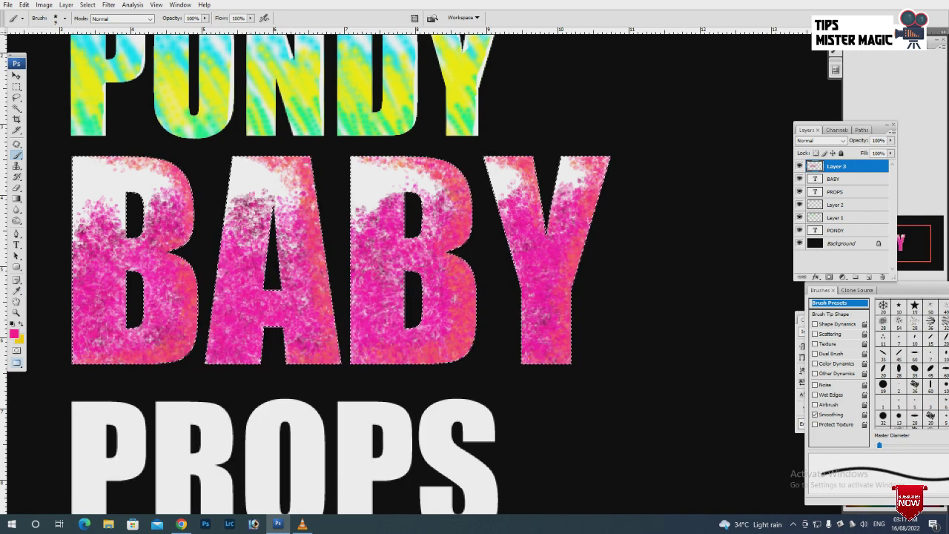
left_click(13, 334)
key("Return")
Recheck the brush presets and keep the star brush at size 25
right_click(192, 271)
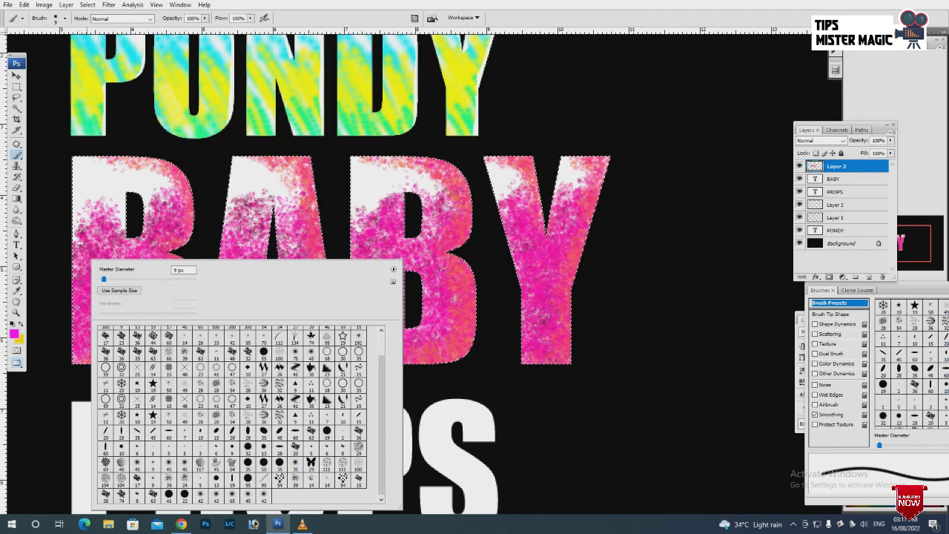
scroll(239, 414, "up", 2)
scroll(239, 413, "down", 2)
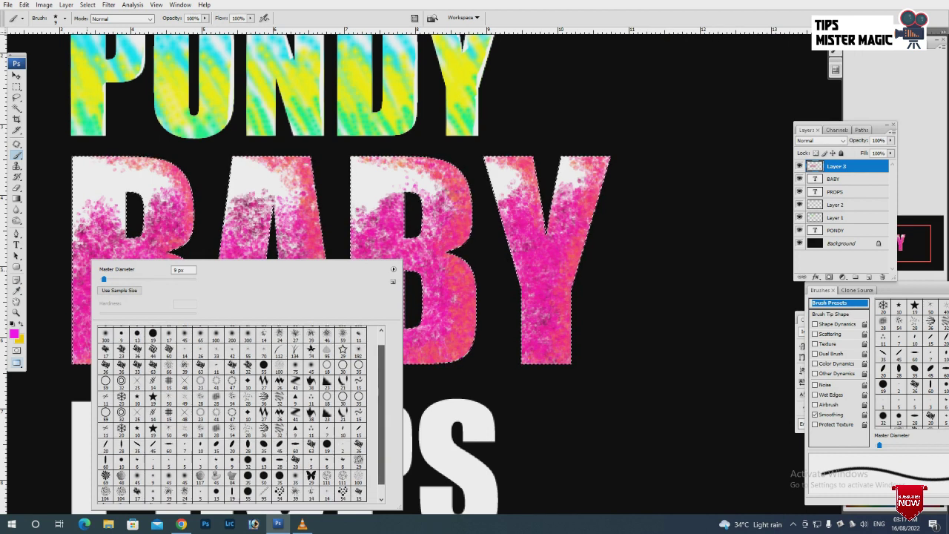
scroll(238, 413, "up", 1)
scroll(239, 414, "down", 1)
scroll(239, 414, "up", 1)
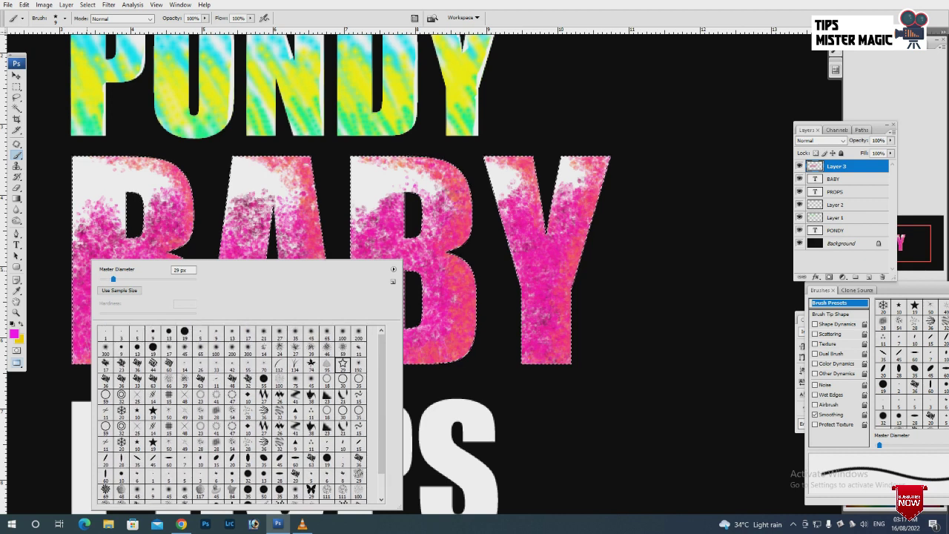
left_click(153, 409)
key("Return")
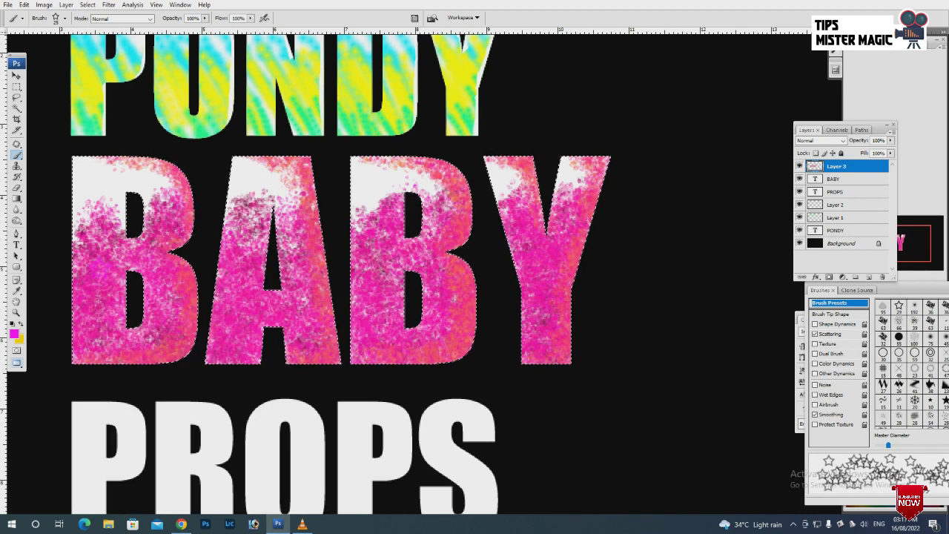
Switch to a light pink colour and stamp stars on the lower-left of the first B
left_click(14, 333)
left_click(630, 67)
left_click(818, 56)
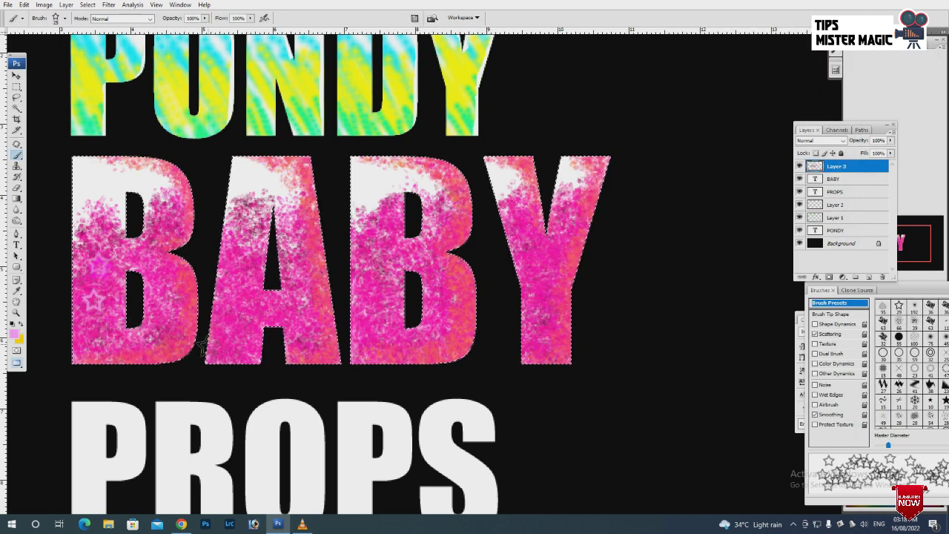
key("bracketleft")
key("bracketleft")
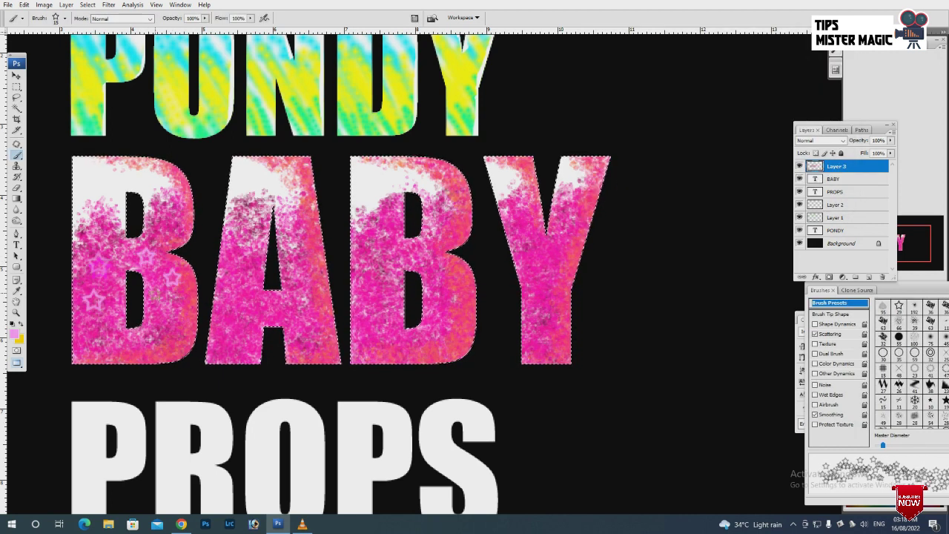
left_click(164, 313)
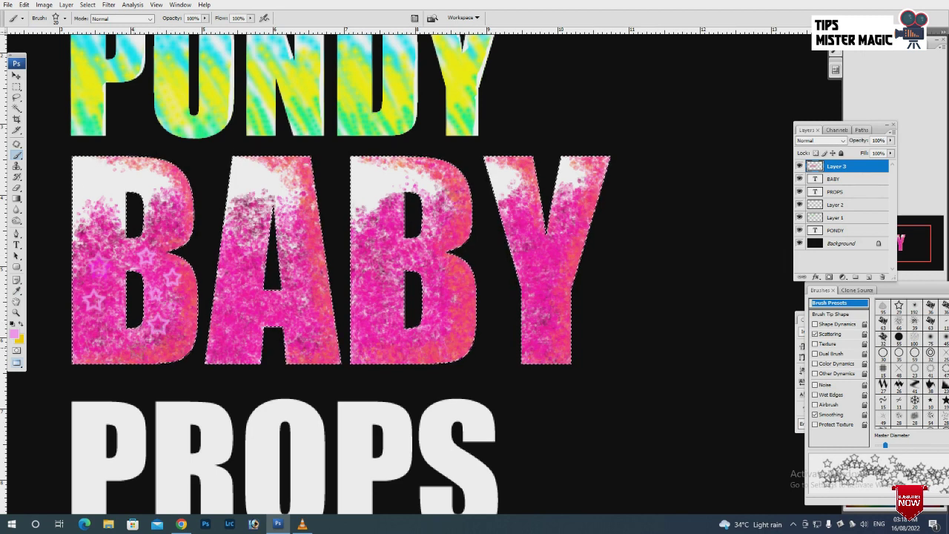
Stamp size-20 light-pink stars near the top of B and on the letter A
key("bracketleft")
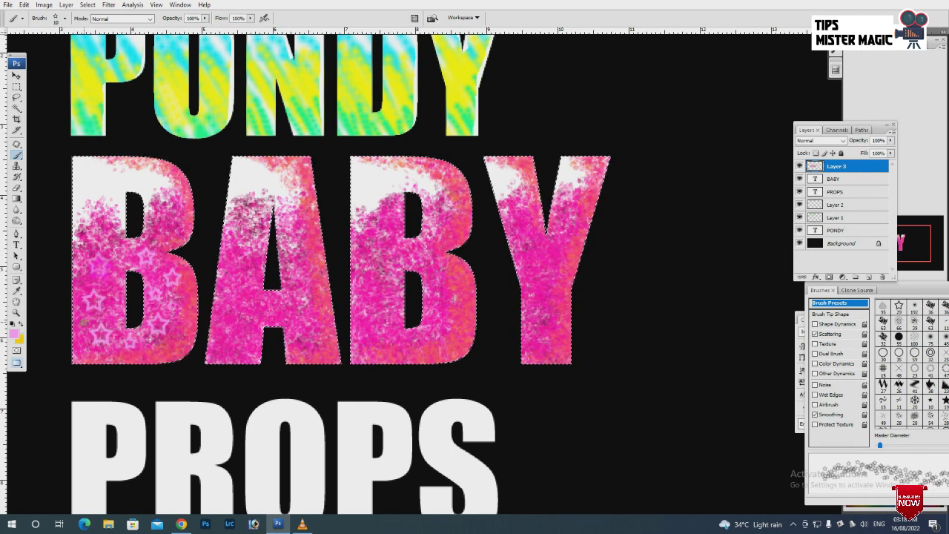
key("bracketright")
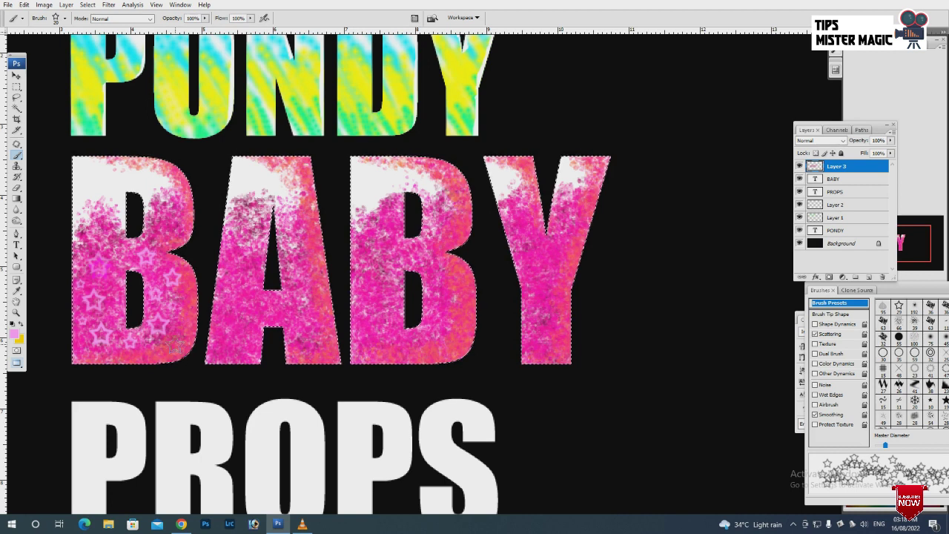
left_click(160, 241)
left_click(111, 285)
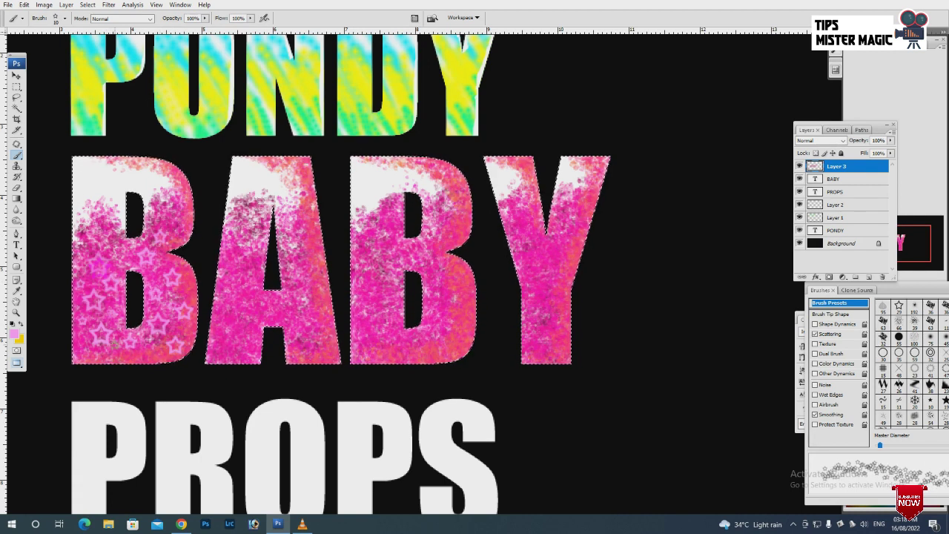
key("bracketleft")
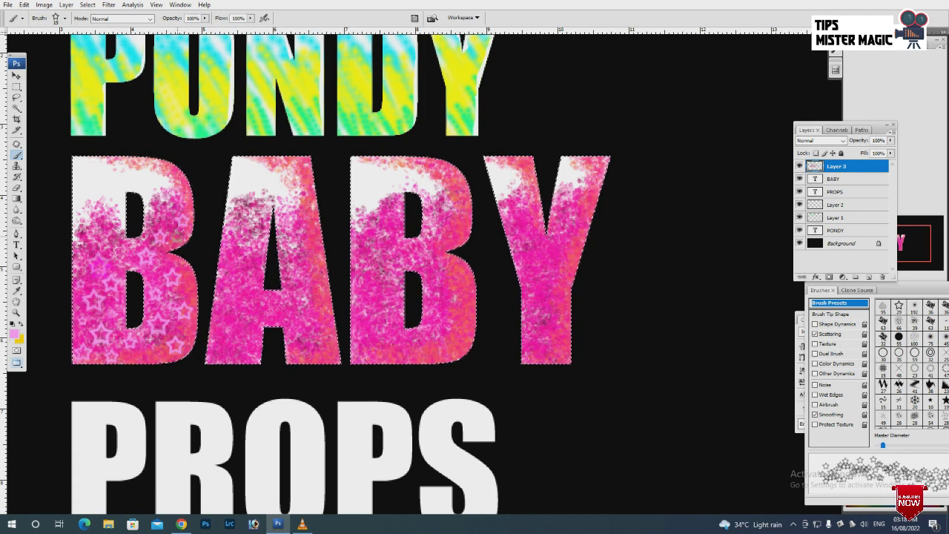
key("bracketright")
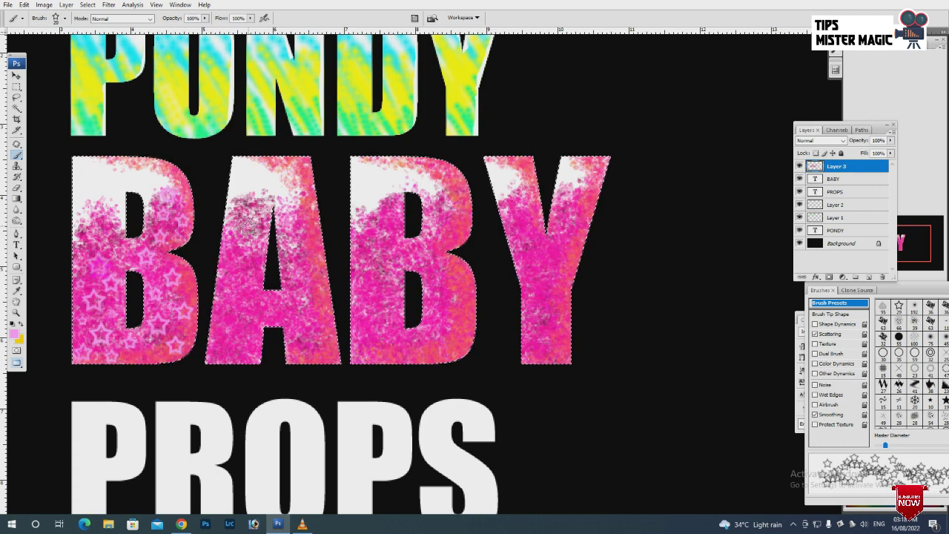
left_click(247, 226)
left_click(249, 252)
Stamp stars over the lower A, then bring the star brush down to size 10
key("bracketleft")
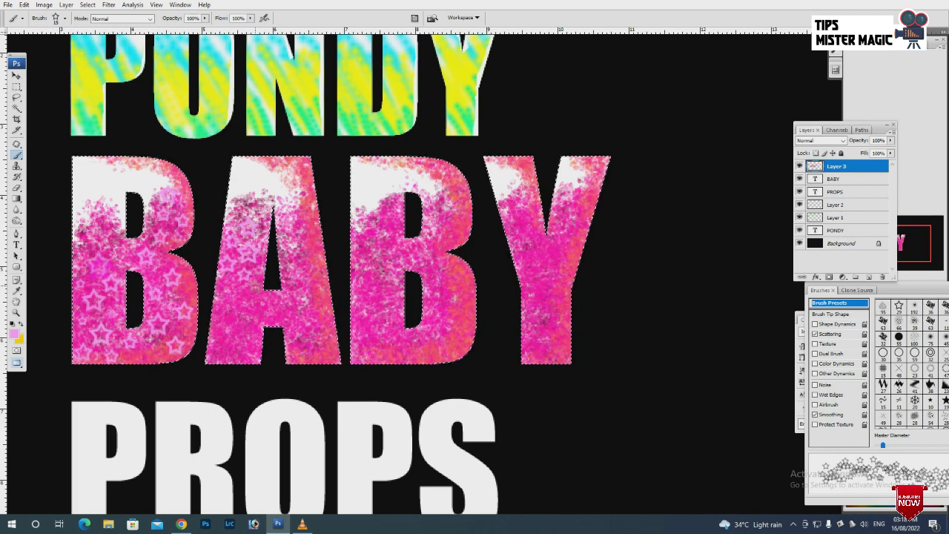
key("bracketleft")
key("bracketright")
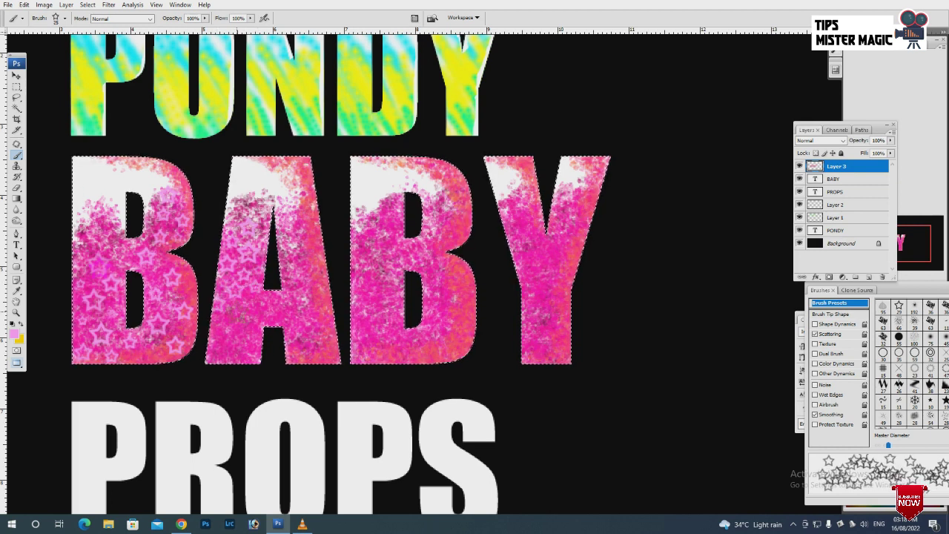
left_click(222, 326)
left_click(248, 336)
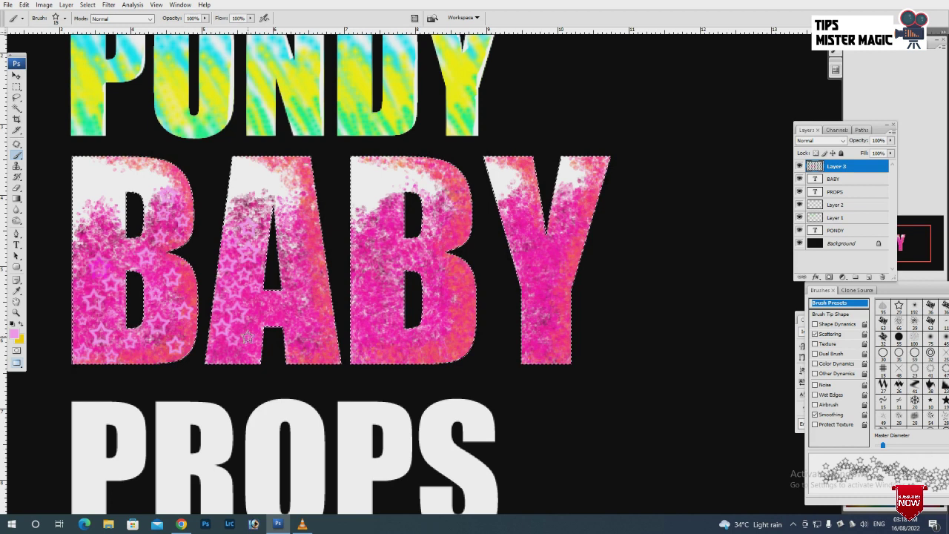
left_click(217, 350)
key("bracketright")
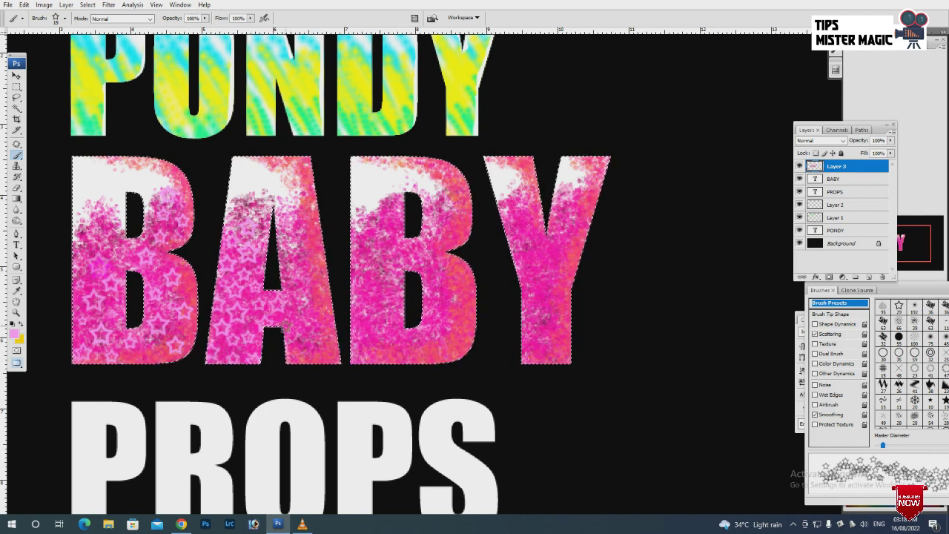
key("bracketleft")
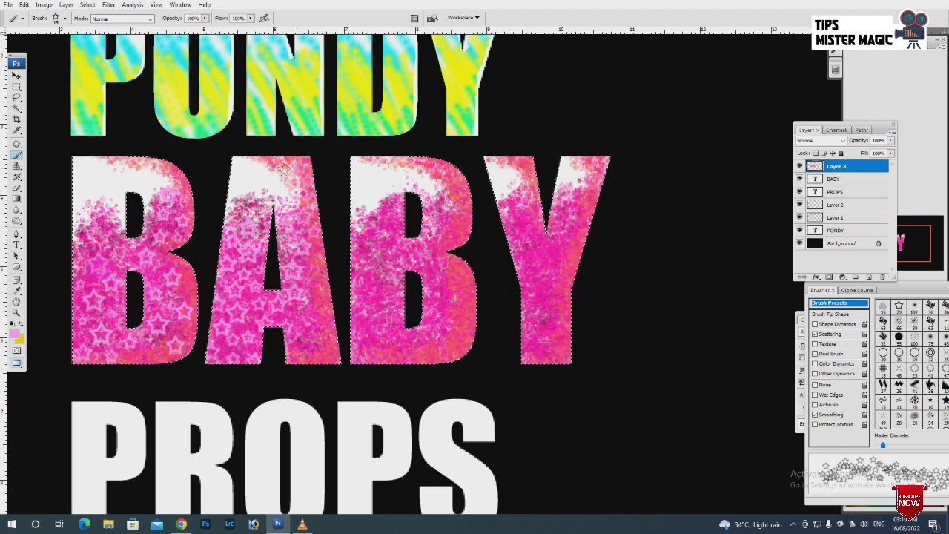
key("bracketright")
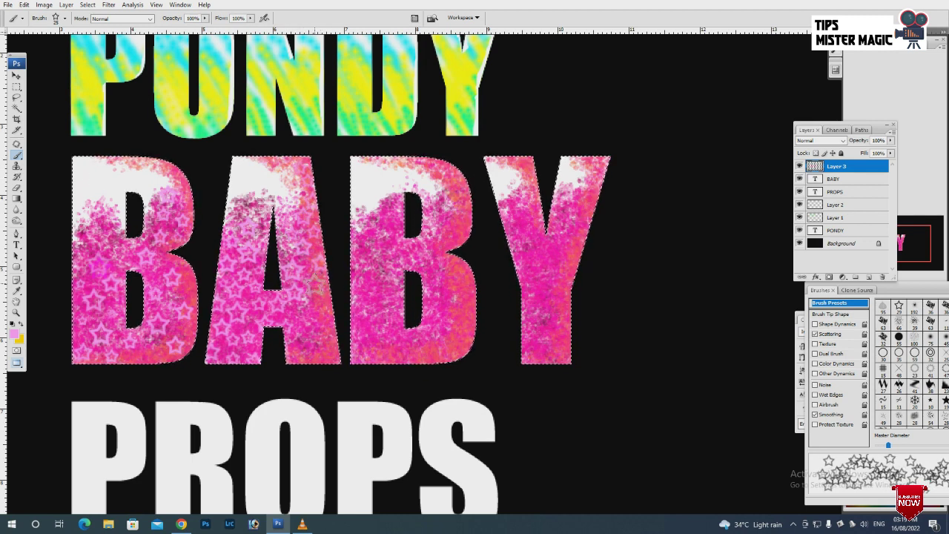
key("bracketleft")
key("bracketright")
key("bracketleft")
key("bracketright")
key("bracketright")
key("bracketleft")
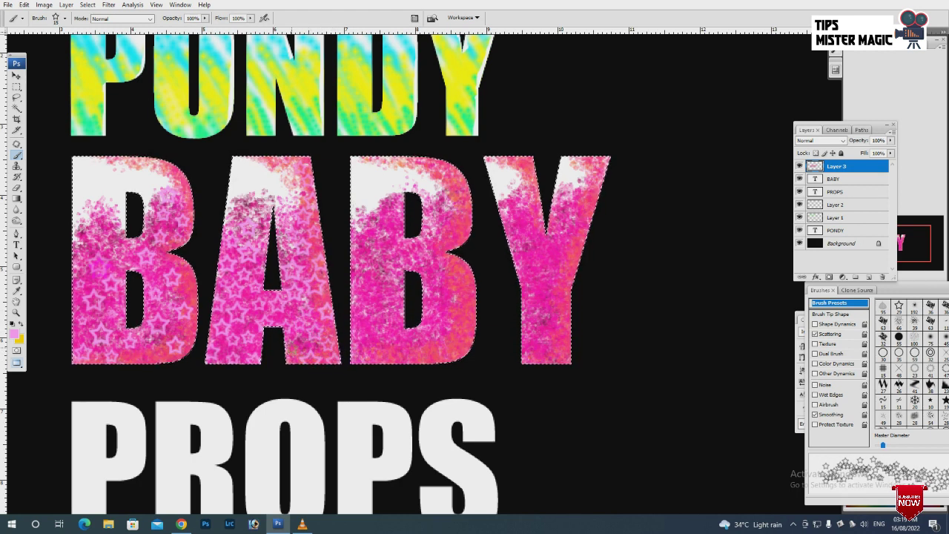
key("bracketleft")
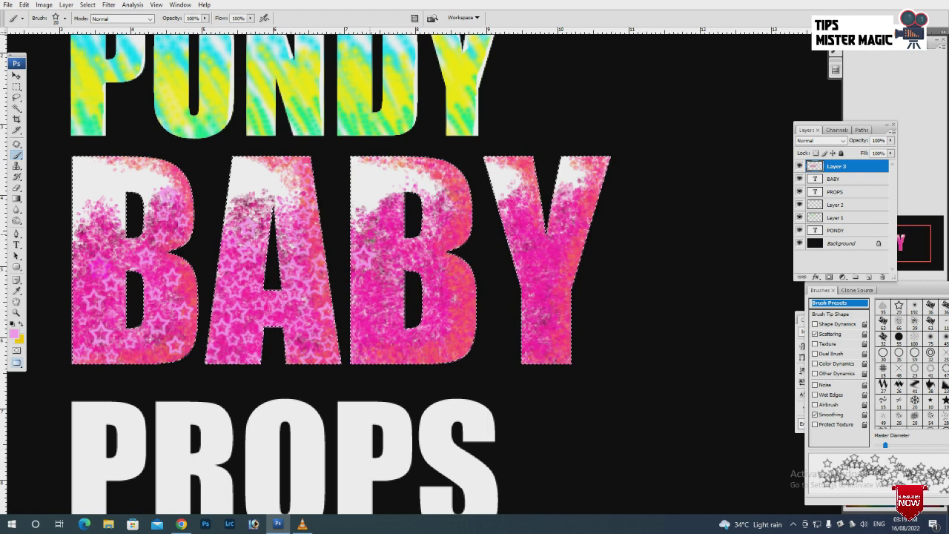
Paint faint stars inside the second B and A and along the lower B
left_click_drag(390, 246, 363, 289)
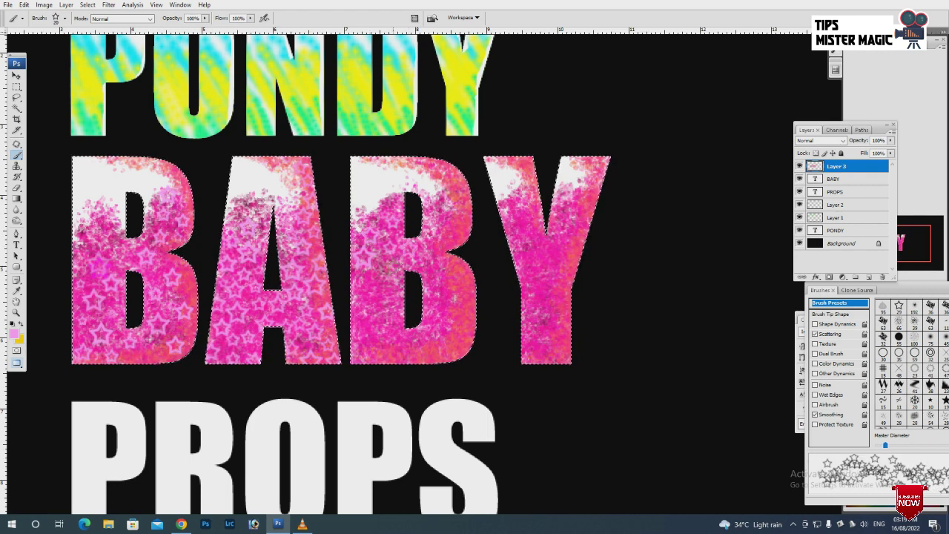
key("bracketright")
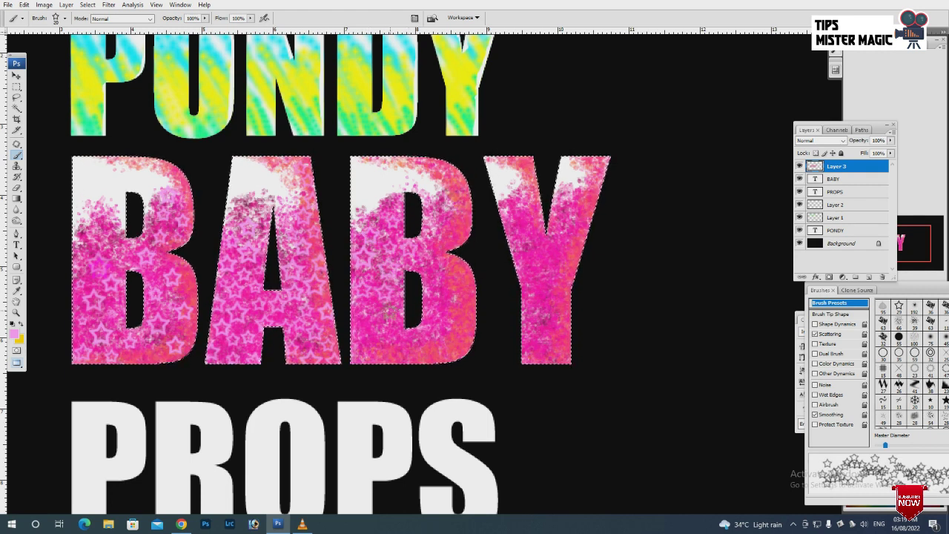
left_click_drag(406, 302, 361, 326)
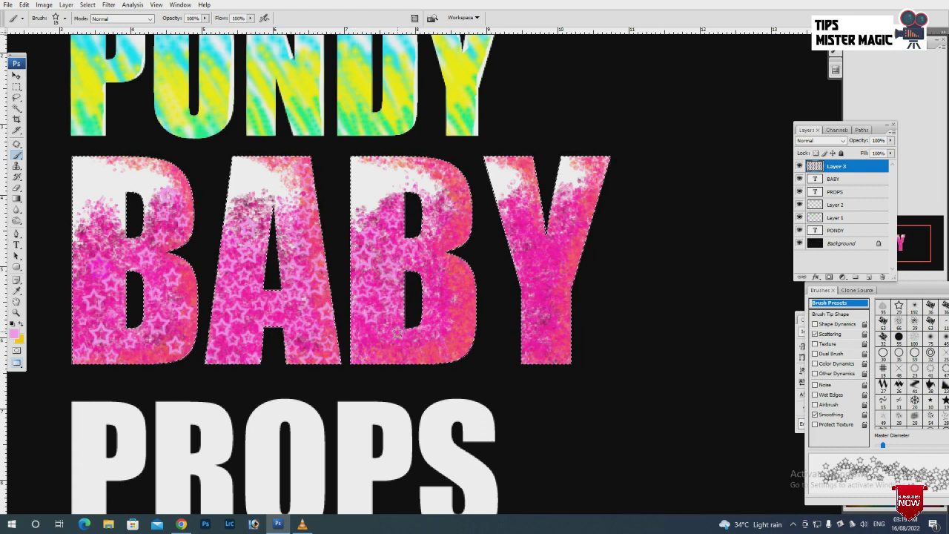
key("bracketright")
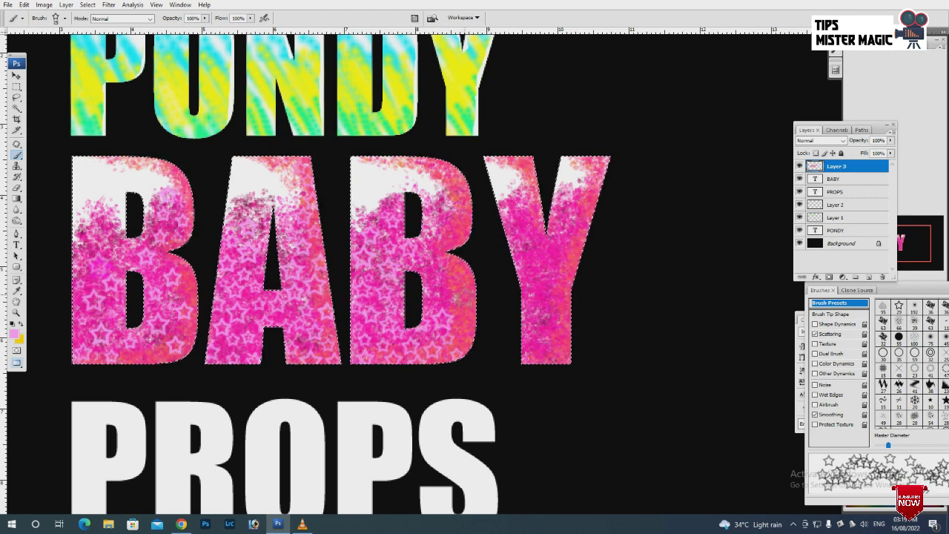
key("bracketleft")
Add star marks around the A, adjusting the star brush size between 15 and 25
left_click_drag(478, 341, 434, 275)
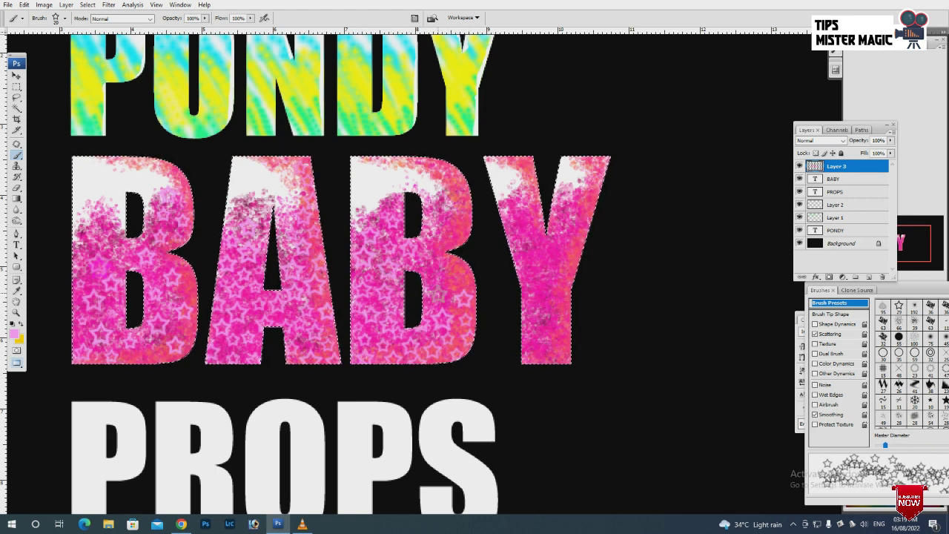
key("bracketright")
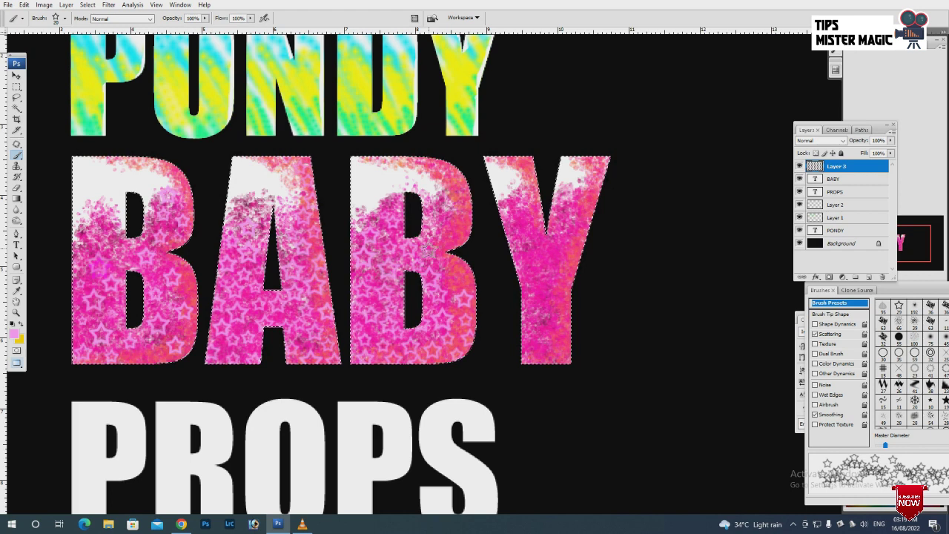
key("bracketright")
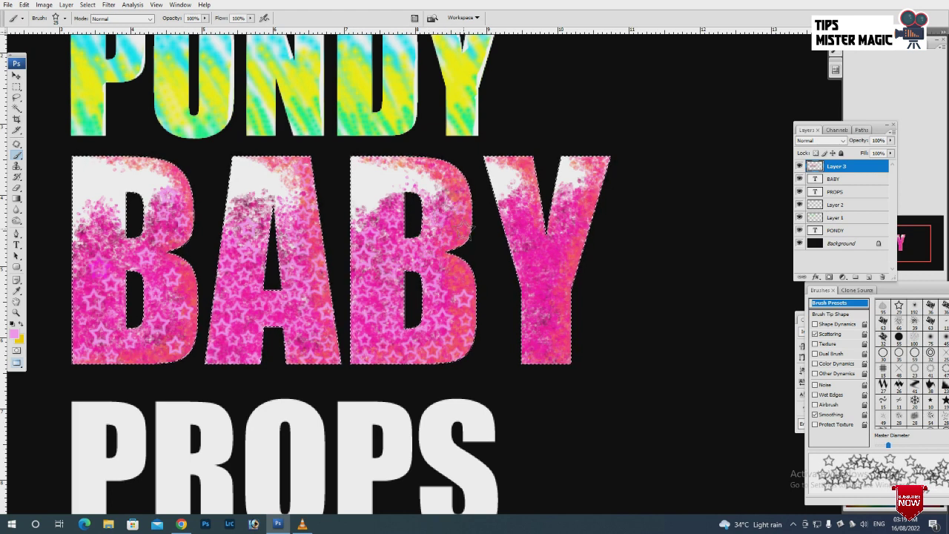
key("bracketleft")
key("bracketleft")
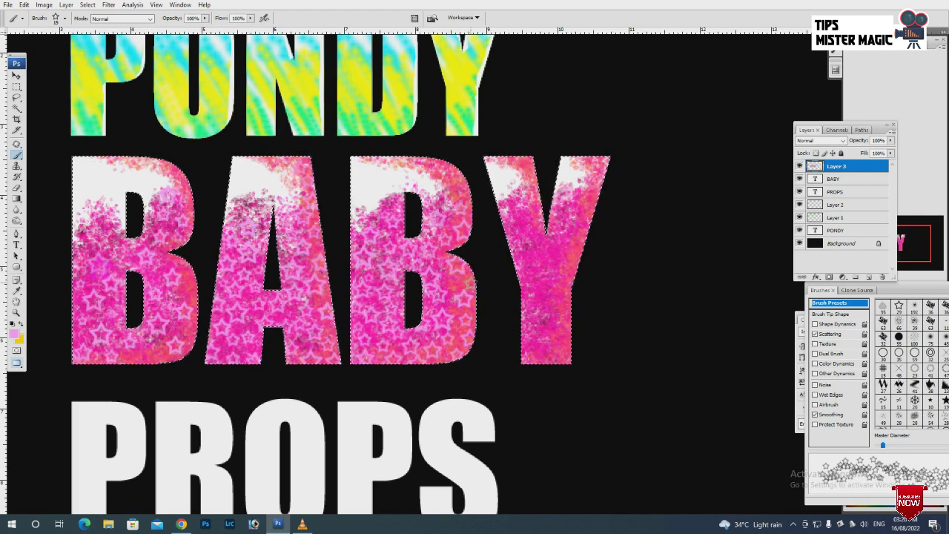
key("bracketleft")
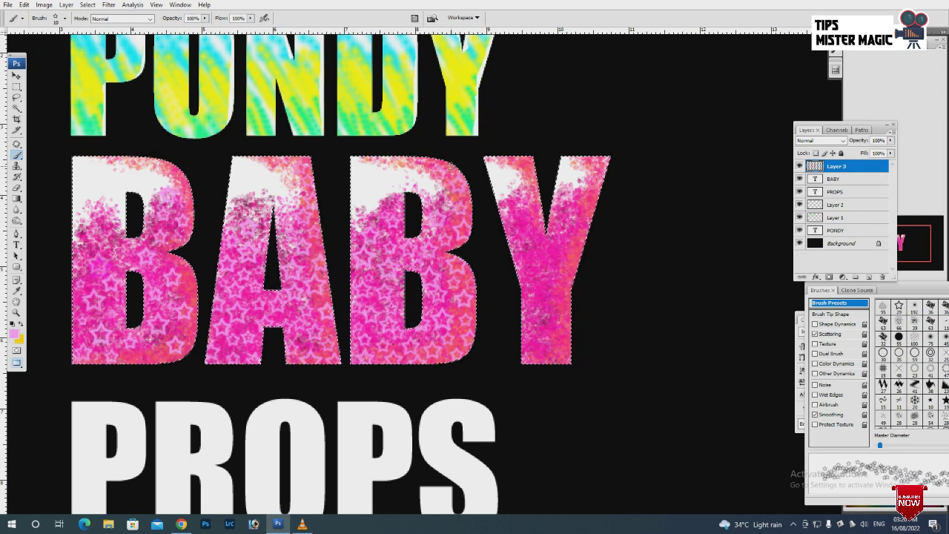
key("bracketright")
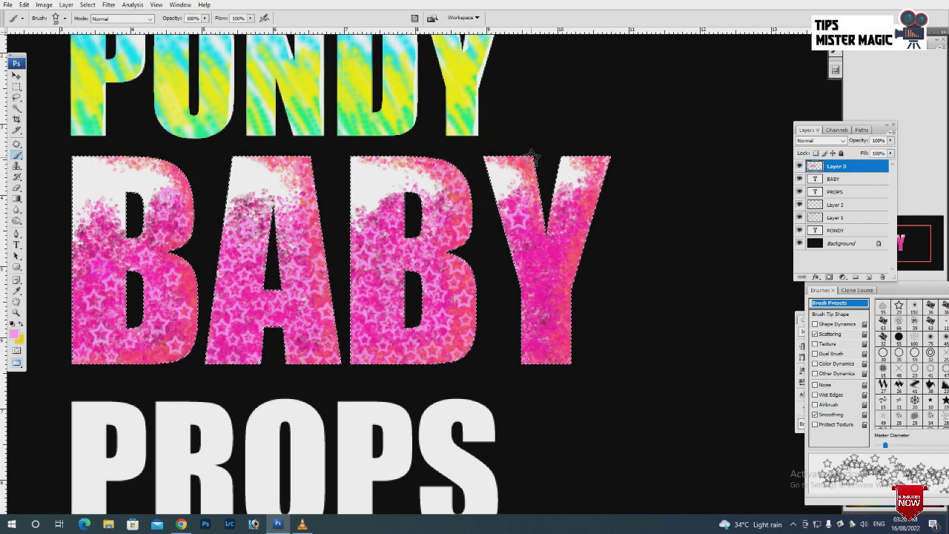
key("bracketright")
key("bracketright")
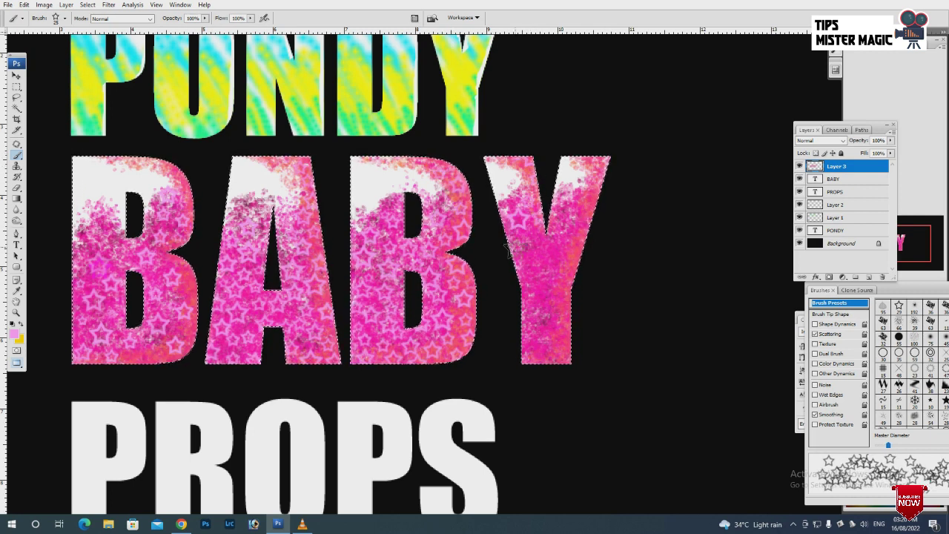
key("bracketleft")
key("bracketright")
key("bracketleft")
key("bracketright")
key("bracketleft")
key("bracketright")
key("bracketleft")
key("bracketright")
key("bracketleft")
key("bracketleft")
key("bracketright")
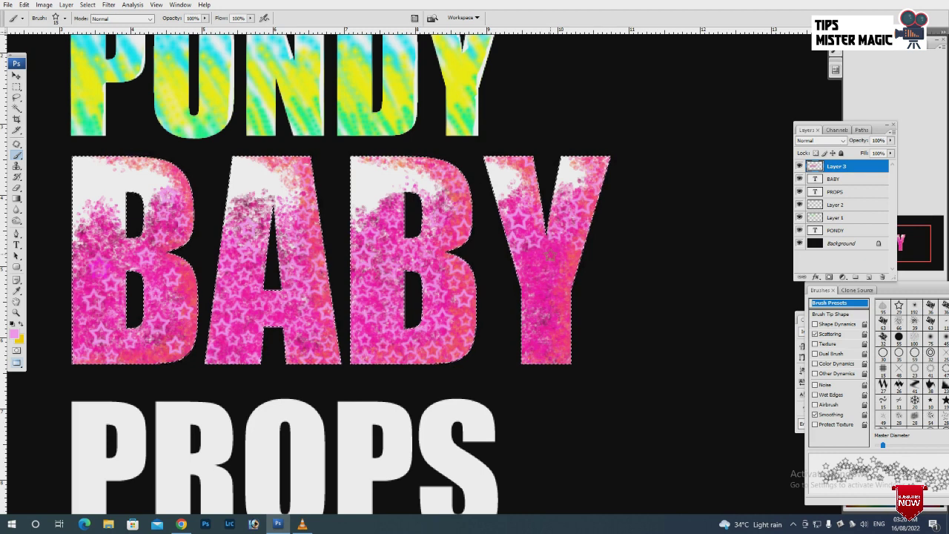
key("bracketright")
key("bracketleft")
key("bracketright")
key("bracketright")
key("bracketleft")
key("bracketright")
key("bracketleft")
key("bracketright")
key("bracketleft")
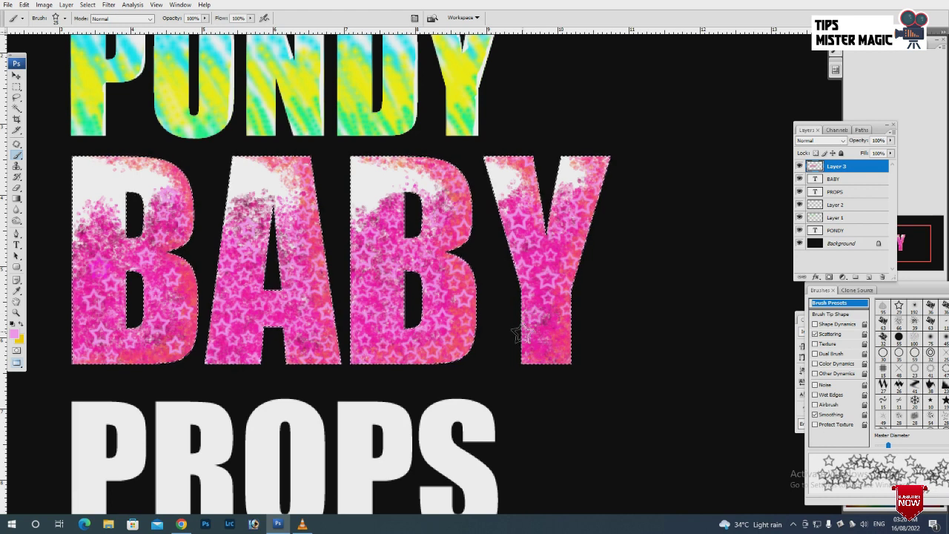
key("bracketleft")
Deselect BABY and zoom to fit the whole design on screen
key("ctrl+d")
key("v")
scroll(638, 270, "down", 1)
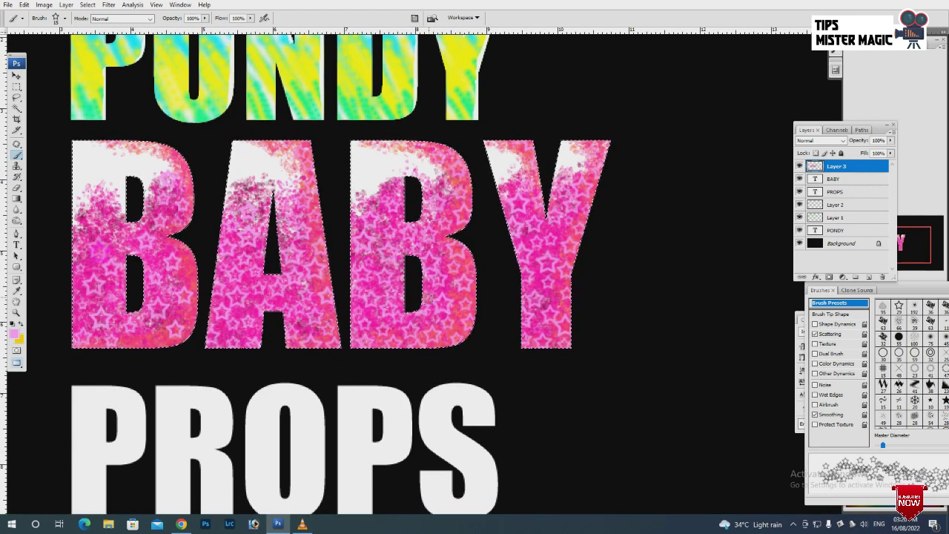
key("ctrl+0")
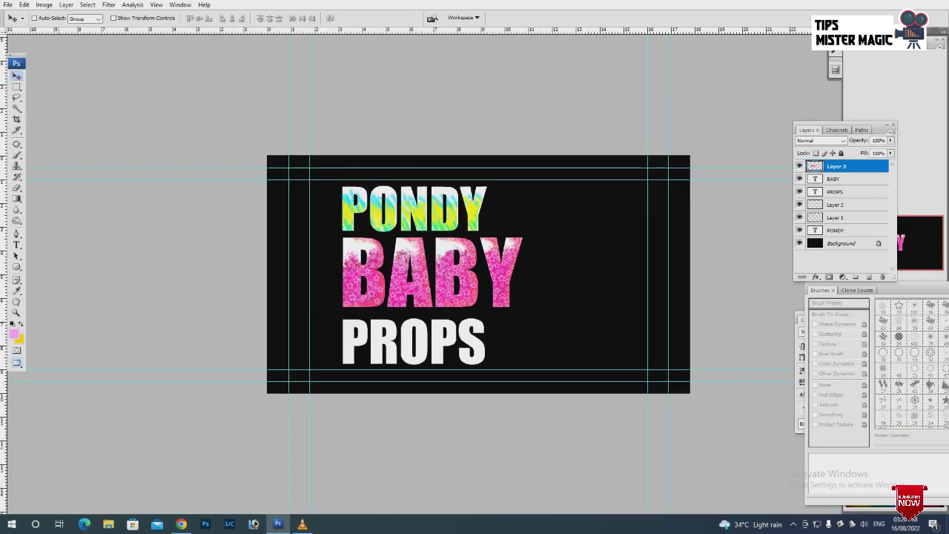
key("z")
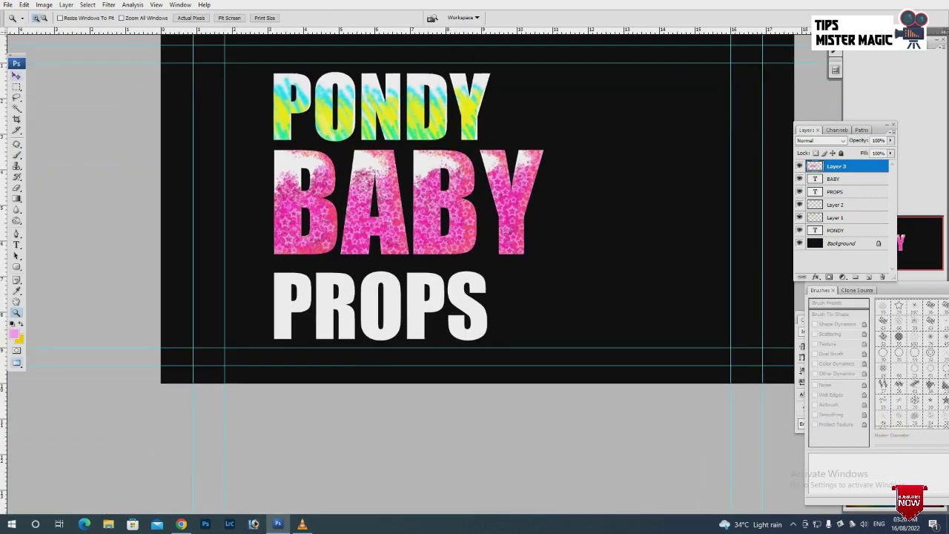
Pick the PROPS layer and load its letters as a selection
key("v")
right_click(303, 281)
left_click(329, 286)
left_click(815, 191, "ctrl")
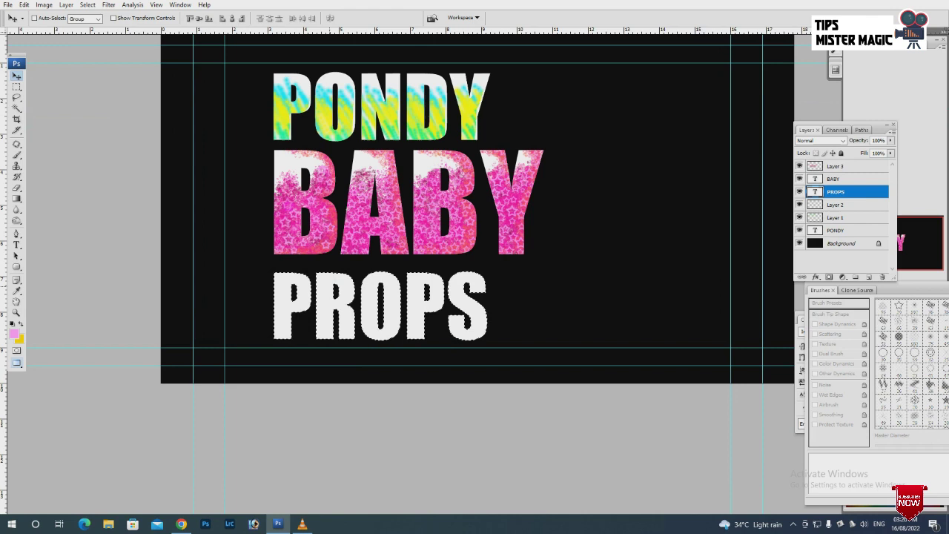
Load the PROPS letters as a selection, add a new layer, and choose the 48 px cloud brush
left_click(868, 276)
key("b")
right_click(331, 261)
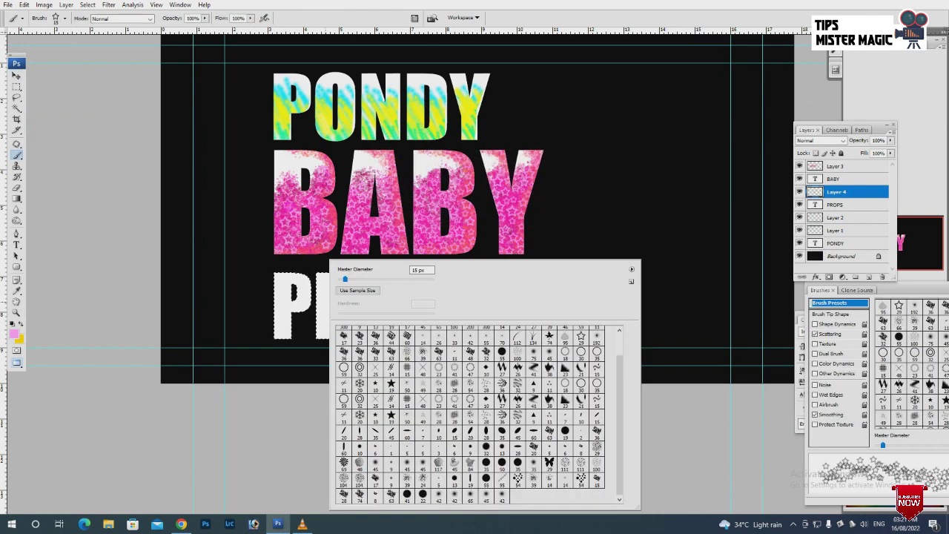
left_click(359, 461)
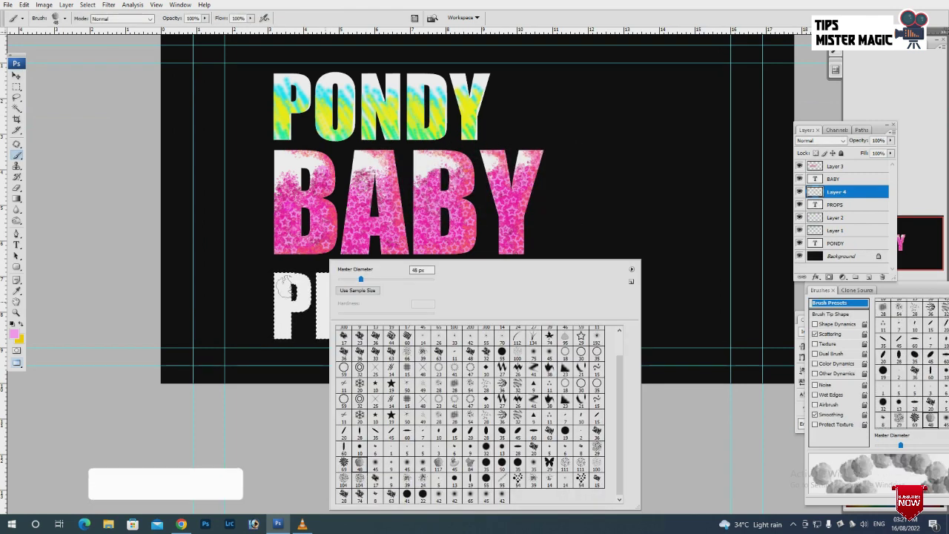
key("Escape")
key("ctrl+plus")
key("ctrl+plus")
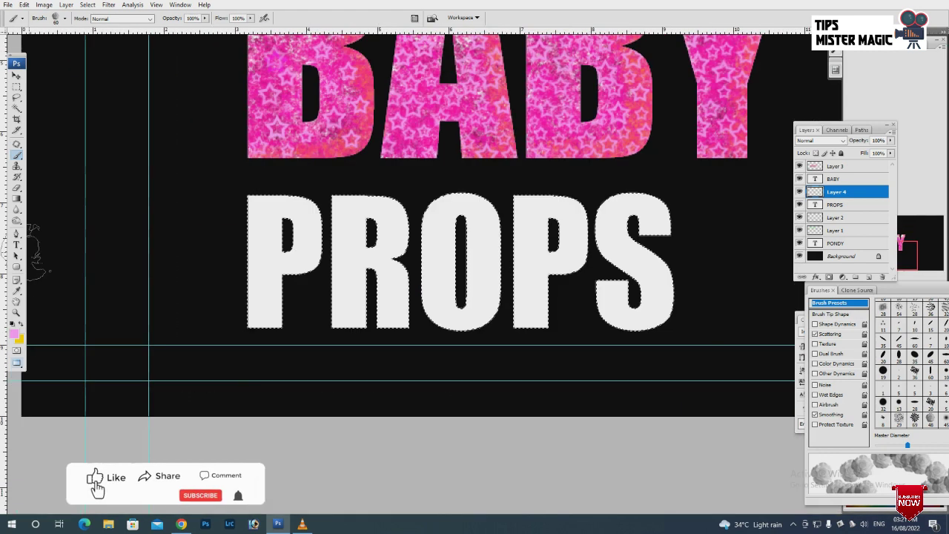
Set the painting colour to cyan and dab cyan blobs over the first P
left_click(14, 334)
left_click_drag(727, 84, 727, 127)
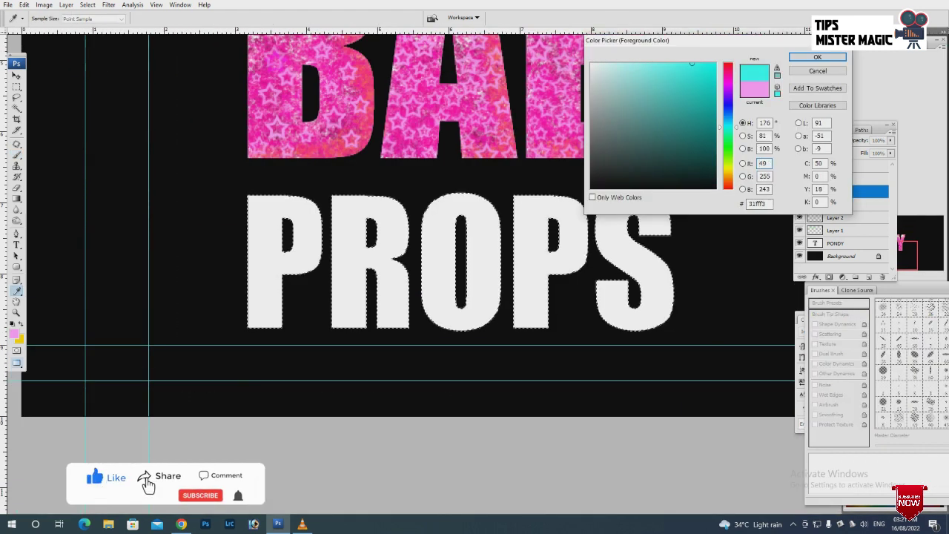
key("Return")
left_click(269, 281)
left_click(259, 311)
mouse_move(252, 256)
left_mouse_down()
mouse_move(308, 230)
mouse_move(296, 289)
left_mouse_up()
Paint cyan blobs across R, O, the second P and S, then pick yellow fff200
left_click(343, 247)
mouse_move(343, 247)
left_mouse_down()
mouse_move(378, 273)
mouse_move(345, 313)
left_mouse_up()
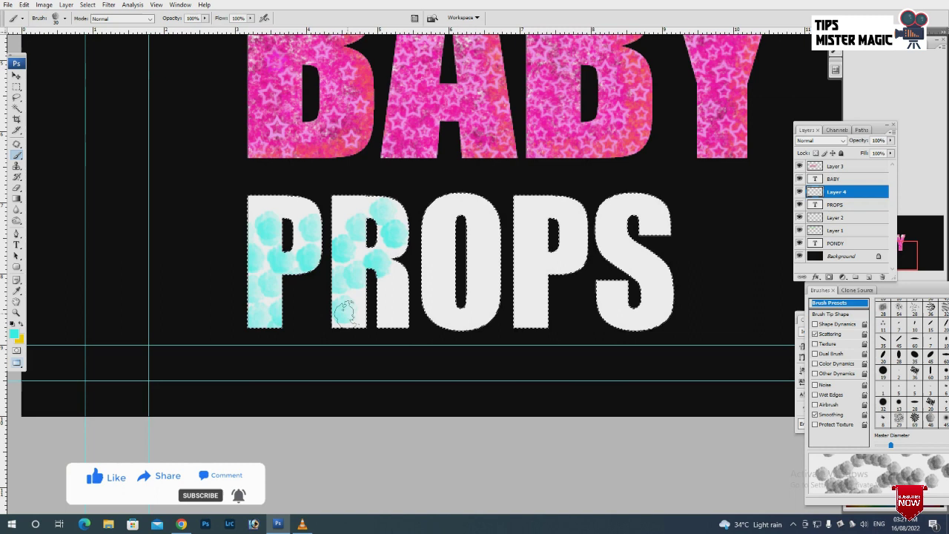
left_click_drag(398, 294, 392, 314)
mouse_move(437, 264)
left_mouse_down()
mouse_move(439, 233)
mouse_move(482, 230)
mouse_move(486, 296)
mouse_move(431, 301)
mouse_move(434, 277)
left_mouse_up()
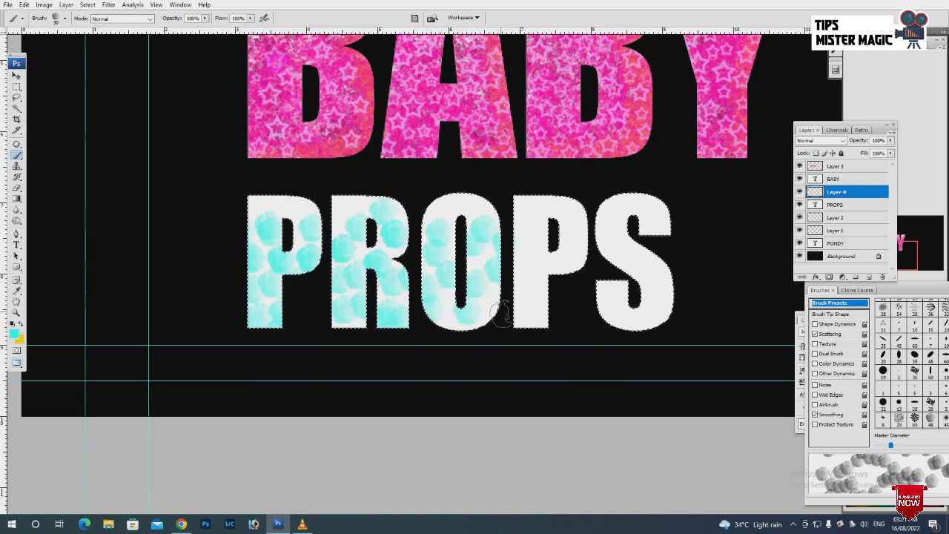
mouse_move(539, 219)
left_mouse_down()
mouse_move(533, 256)
mouse_move(528, 244)
mouse_move(528, 300)
mouse_move(541, 318)
left_mouse_up()
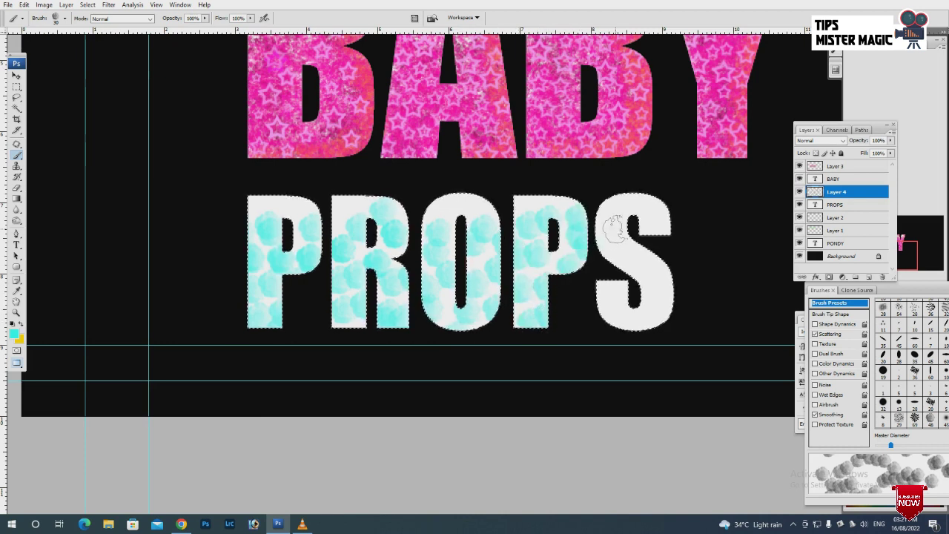
left_click_drag(644, 290, 667, 264)
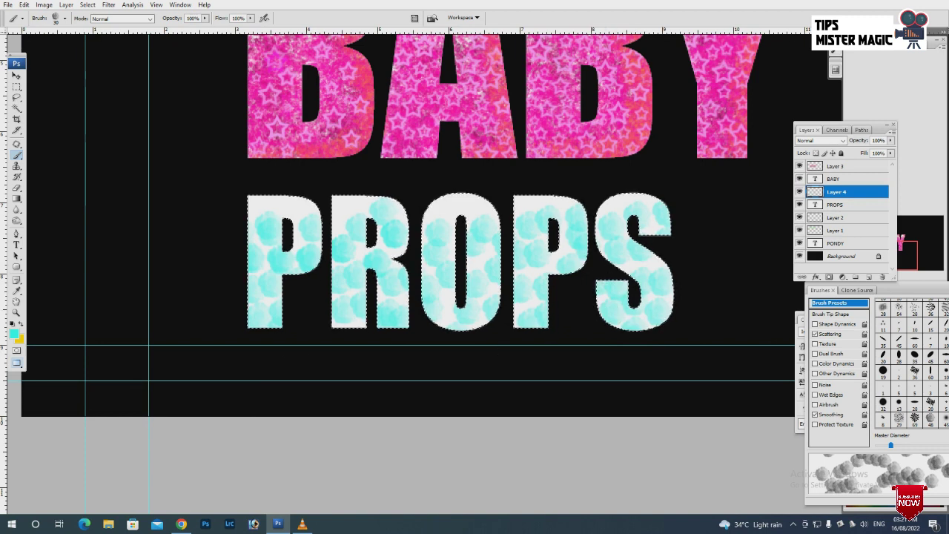
left_click(14, 333)
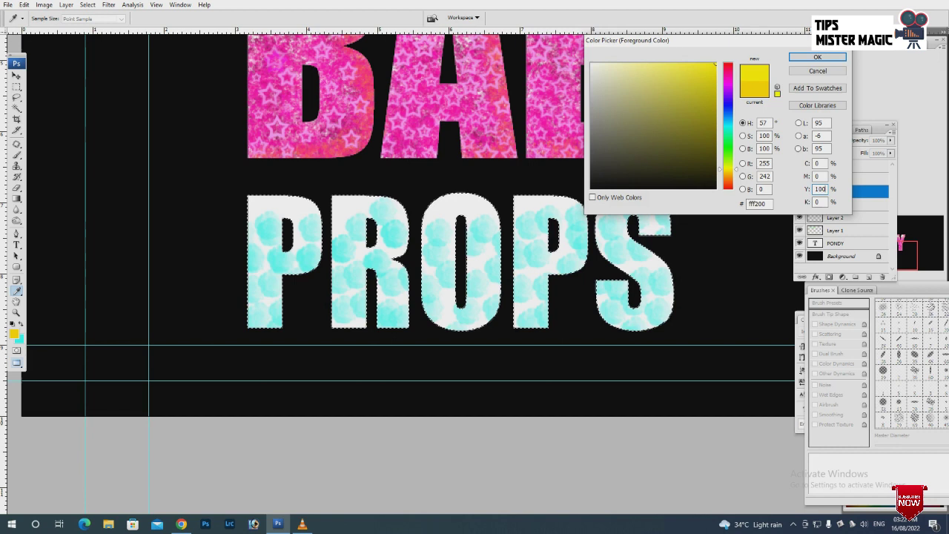
Confirm yellow and dab yellow blobs over the P, the O and the second P's stem
left_click(817, 57)
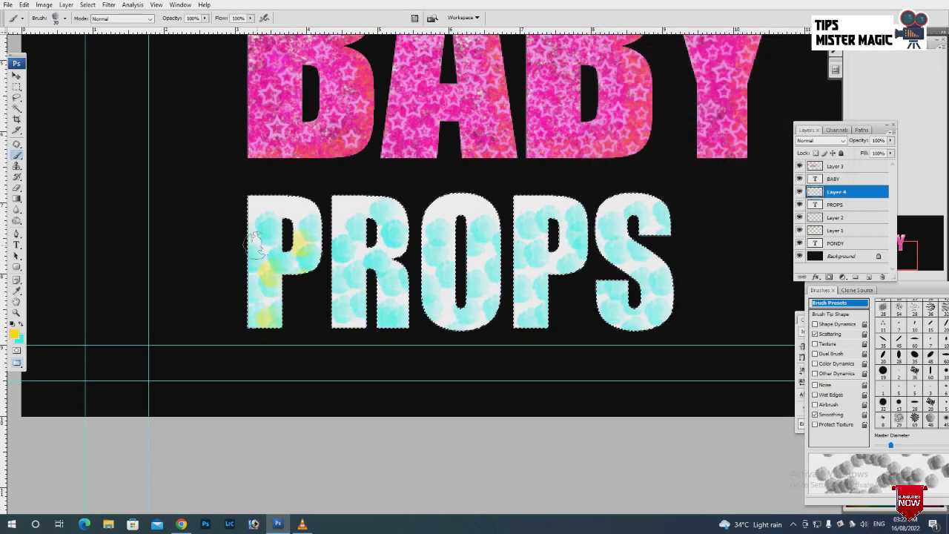
mouse_move(242, 296)
left_mouse_down()
mouse_move(287, 303)
mouse_move(379, 228)
left_mouse_up()
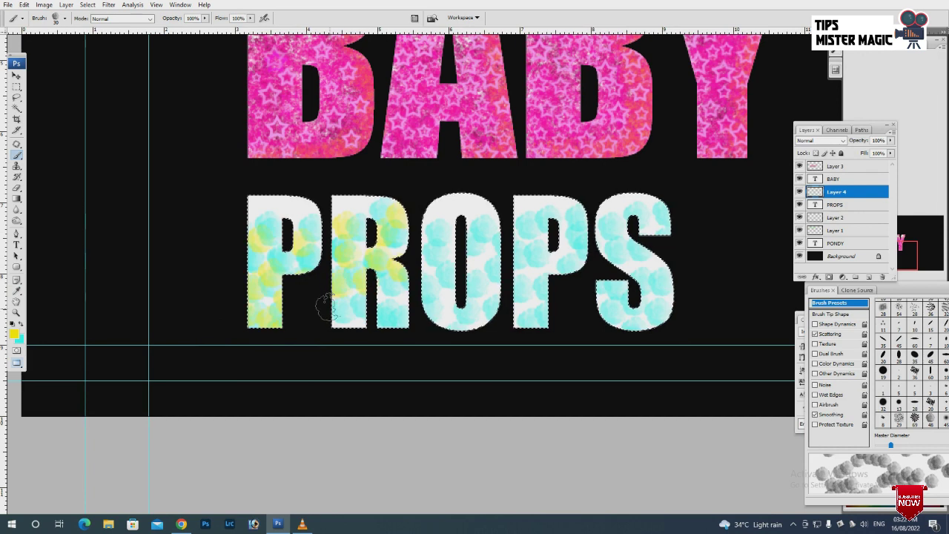
scroll(306, 317, "up", 2)
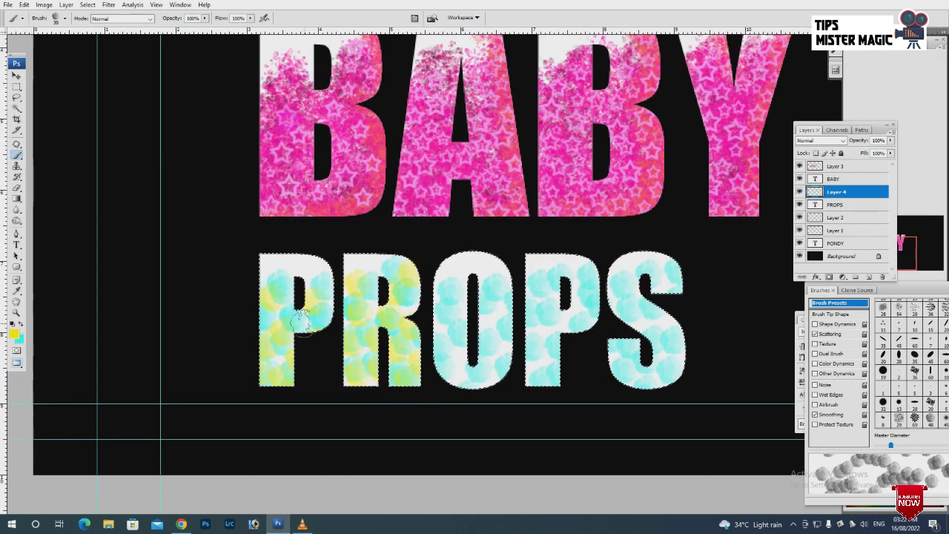
scroll(306, 317, "right", 2)
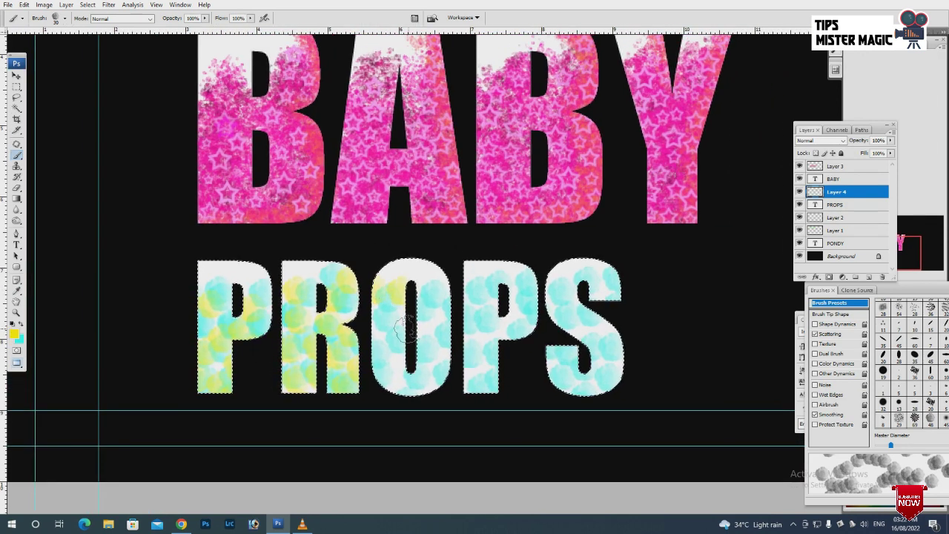
left_click_drag(404, 328, 443, 354)
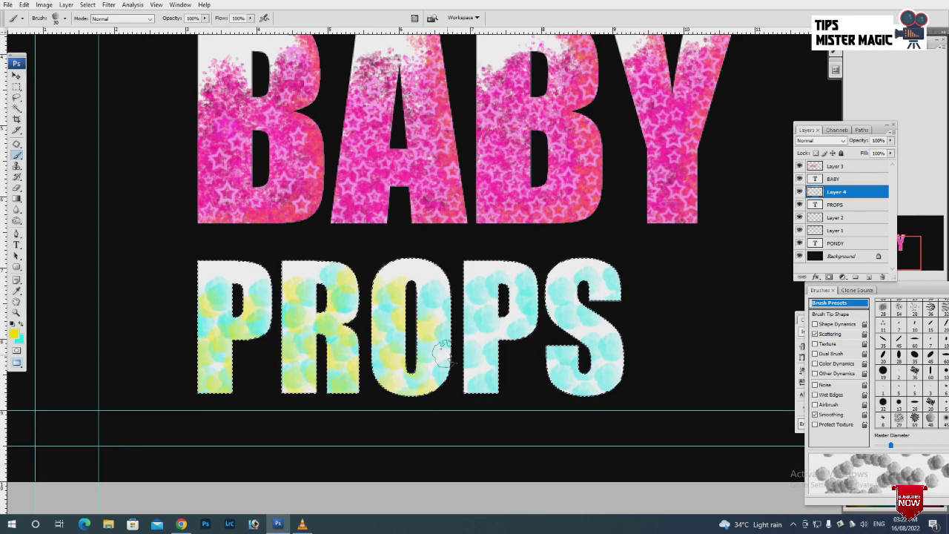
scroll(443, 353, "down", 1)
scroll(443, 354, "right", 2)
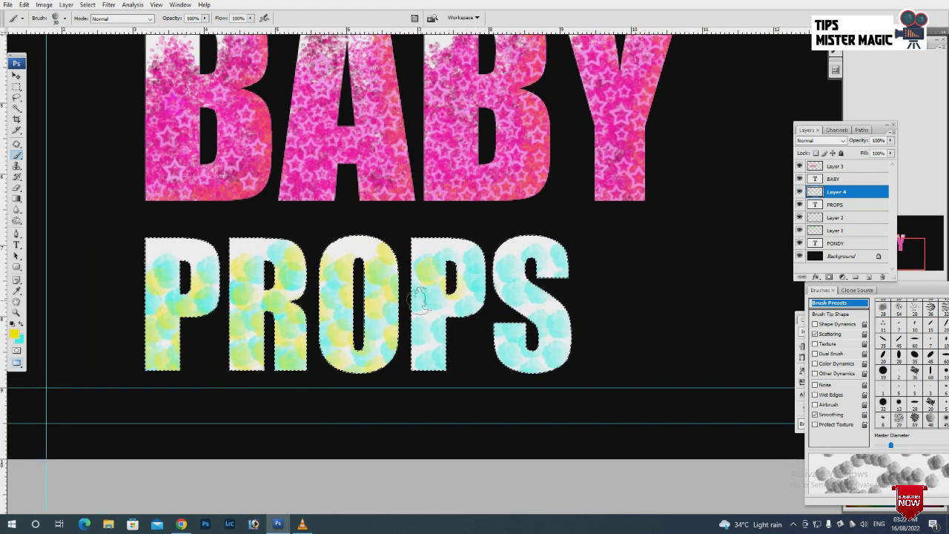
left_click_drag(419, 296, 482, 270)
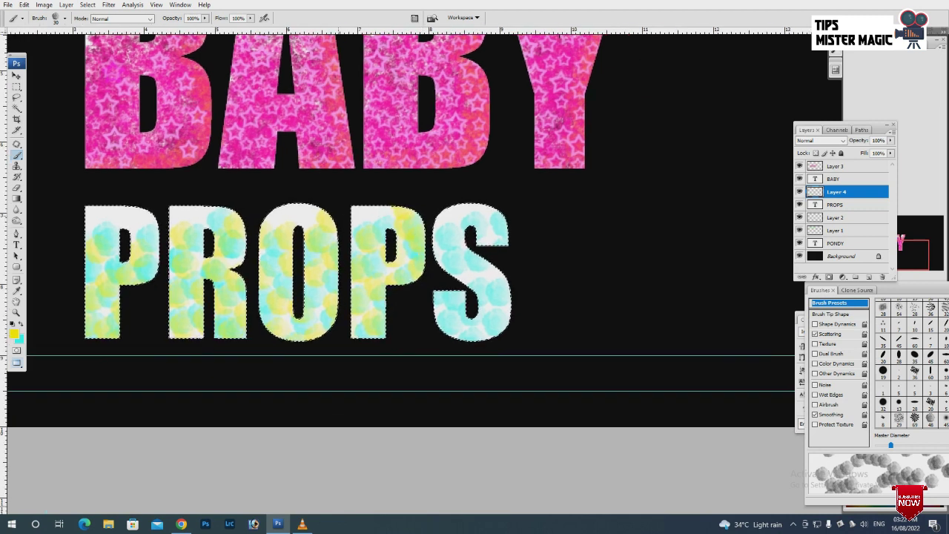
Dab yellow-green over the S, then fit and re-zoom the view on BABY and PROPS
scroll(474, 252, "down", 1)
scroll(474, 252, "right", 2)
mouse_move(442, 257)
left_mouse_down()
mouse_move(483, 269)
mouse_move(502, 329)
mouse_move(450, 319)
left_mouse_up()
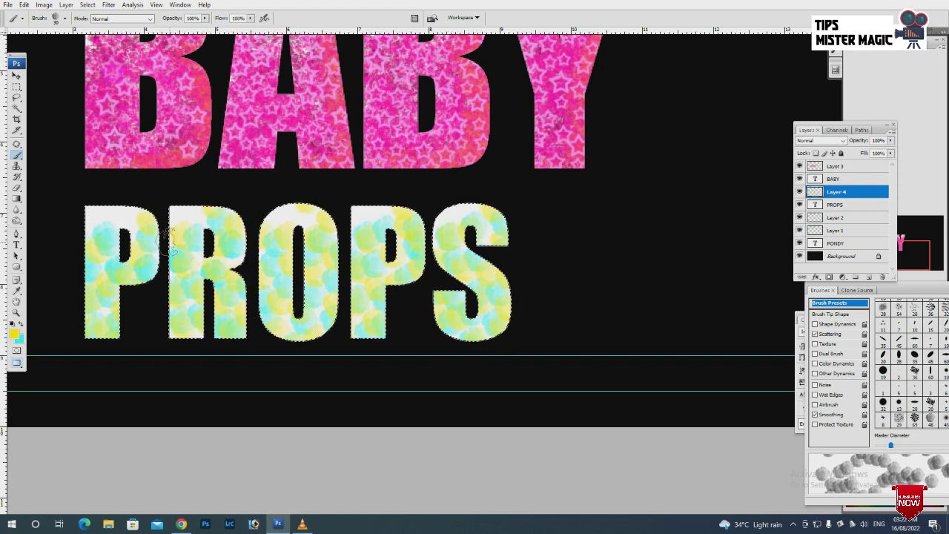
key("ctrl+0")
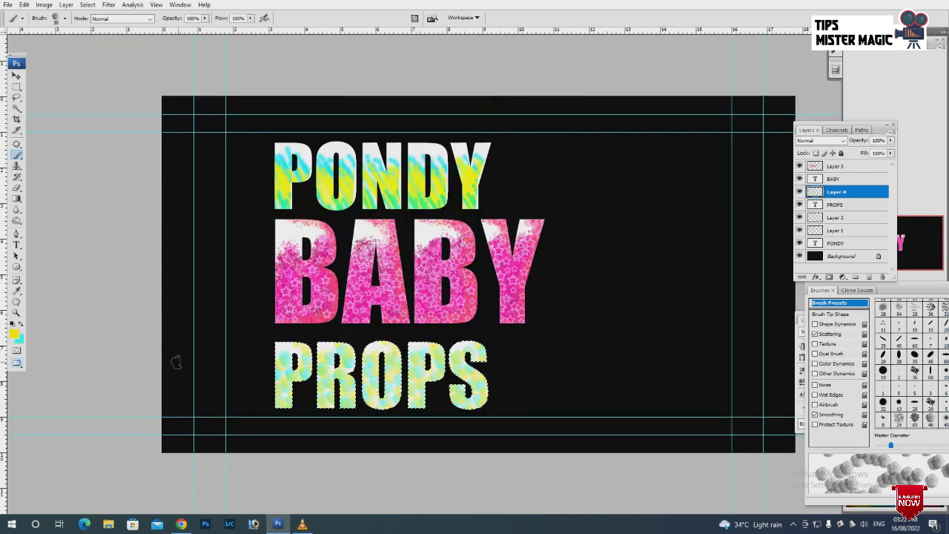
key("ctrl+plus")
key("ctrl+plus")
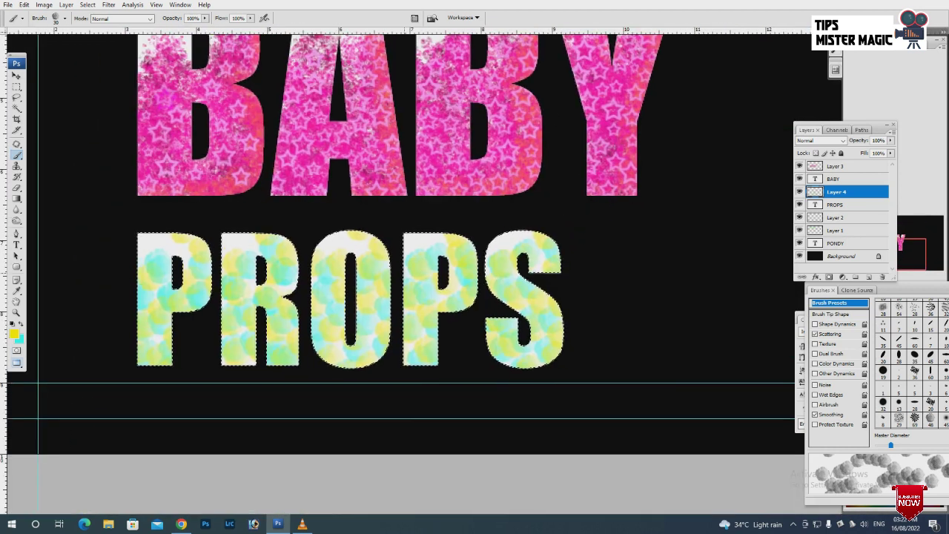
key("m")
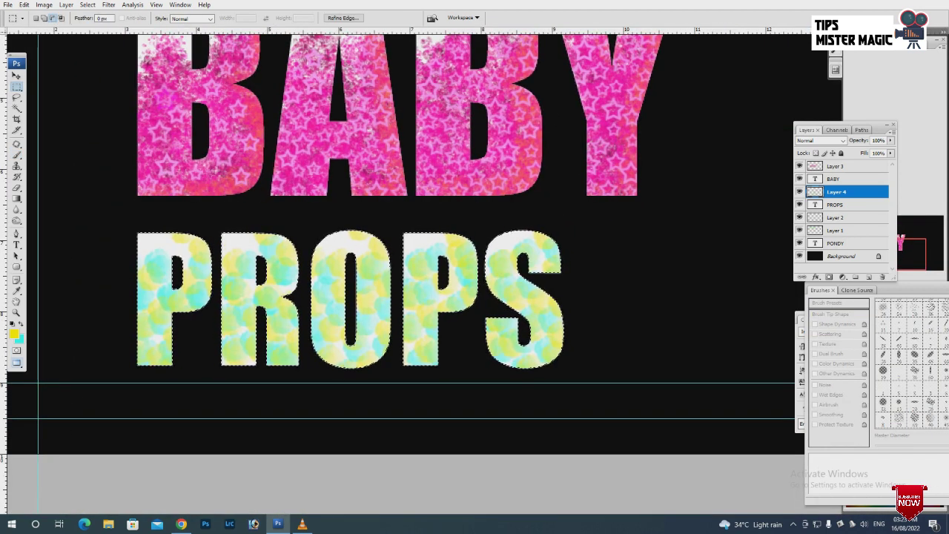
Set the foreground colour to light grey
left_click(13, 333)
left_click_drag(727, 82, 727, 98)
left_click(591, 96)
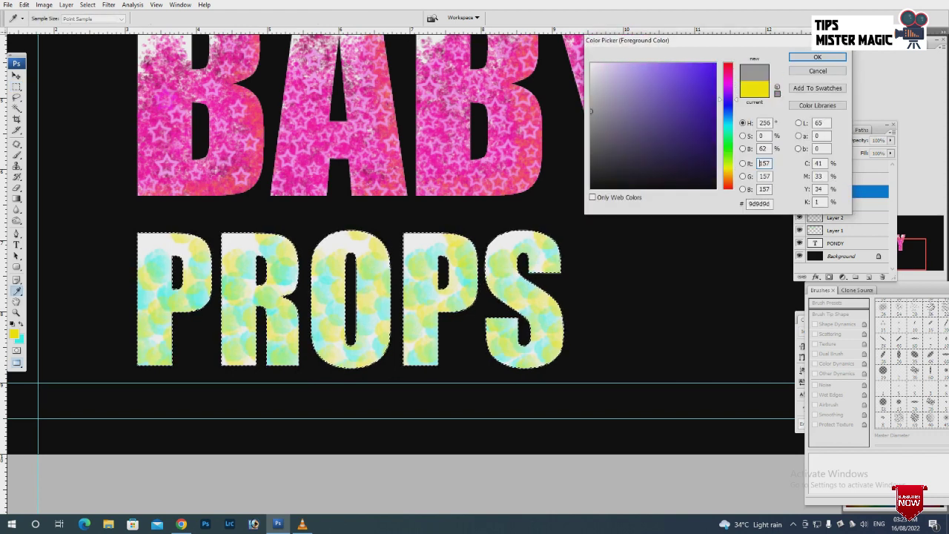
left_click(817, 57)
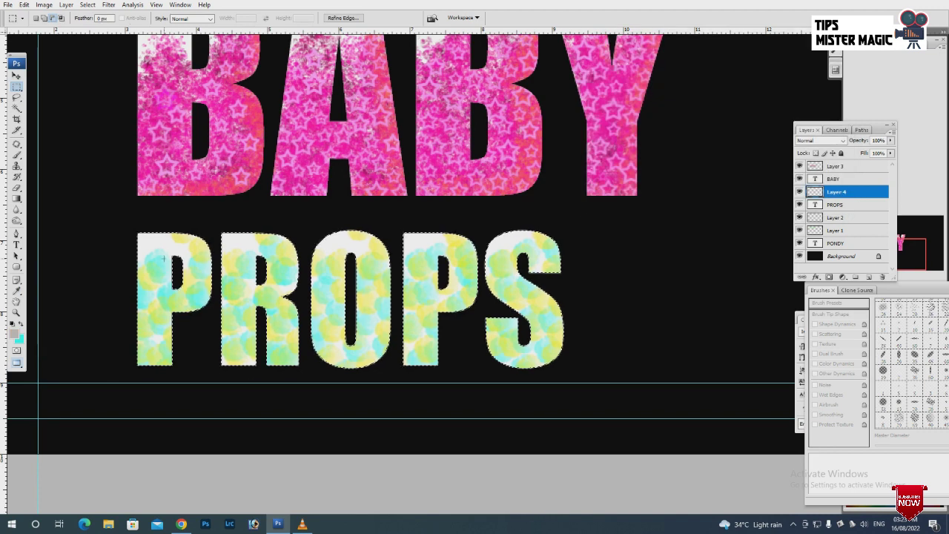
Fill the PROPS selection with grey on a new layer and deselect it
key("ctrl+shift+alt+n")
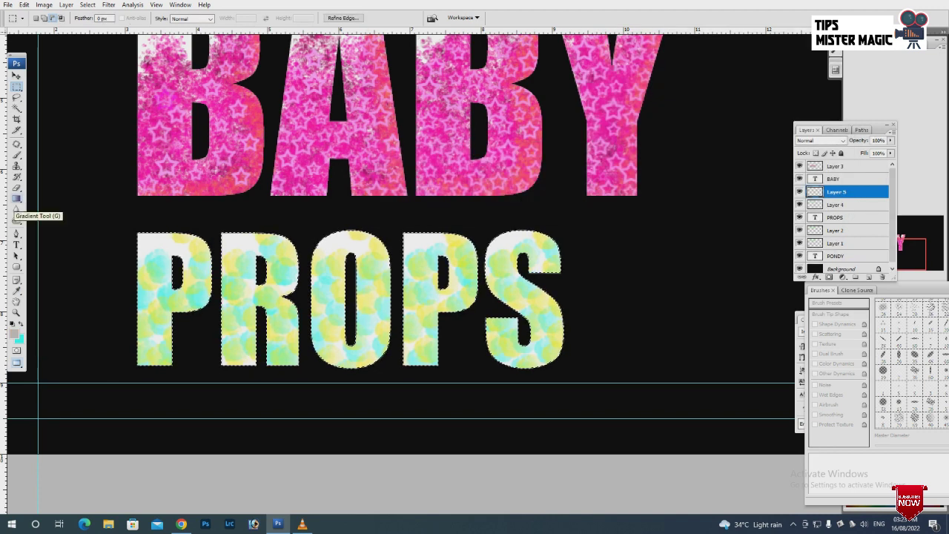
left_click_drag(16, 198, 63, 208)
left_click(203, 342)
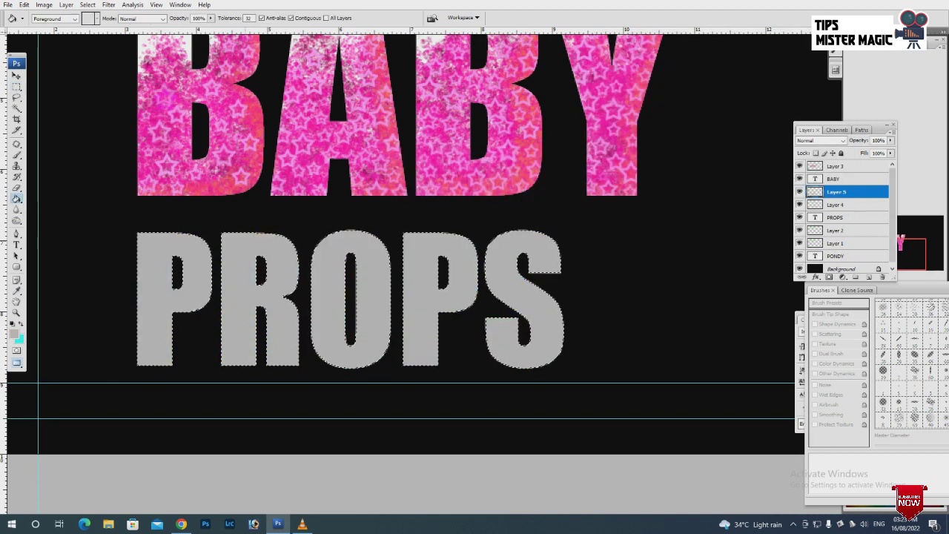
key("m")
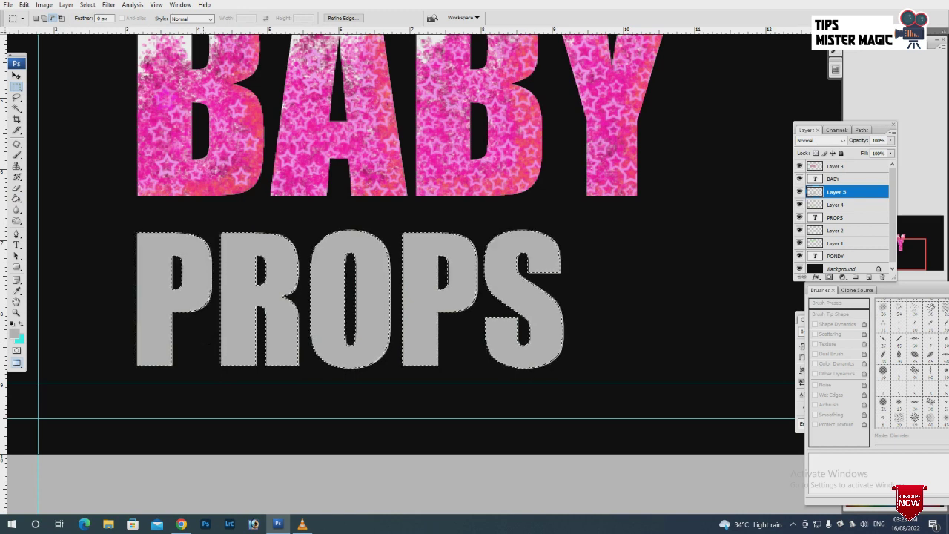
left_click(287, 403)
key("v")
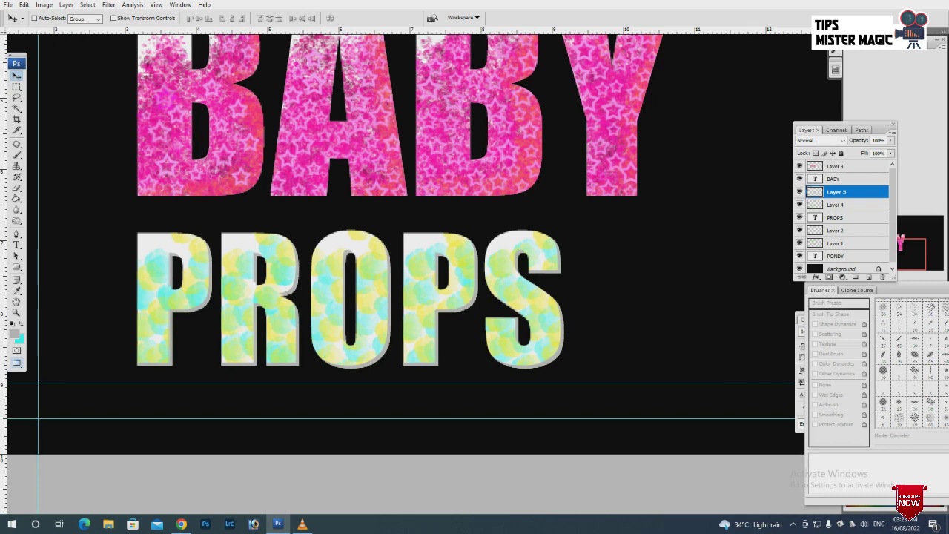
Set up a small soft round brush in dark grey, shrunk to 15 px
key("b")
right_click(172, 261)
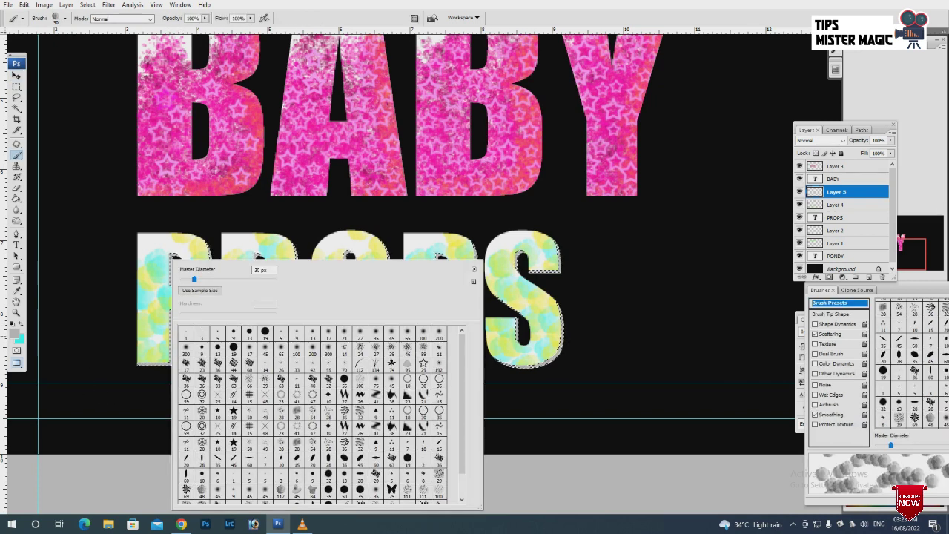
left_click(314, 332)
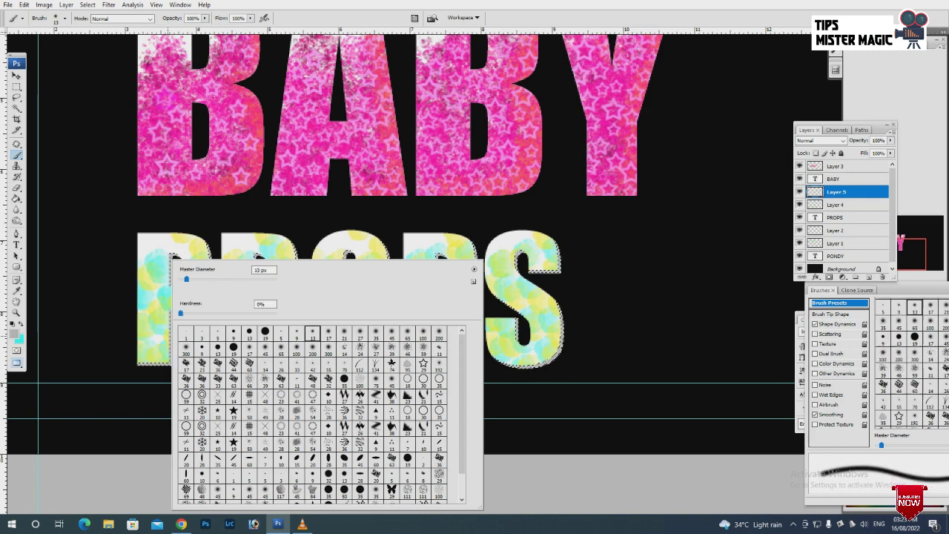
key("Return")
left_click(14, 332)
left_click(612, 154)
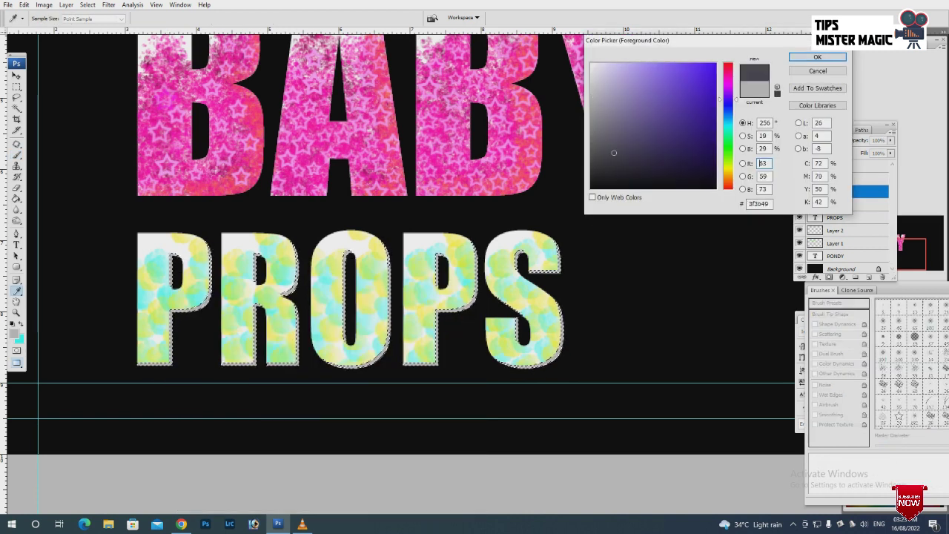
left_click(820, 59)
key("bracketleft")
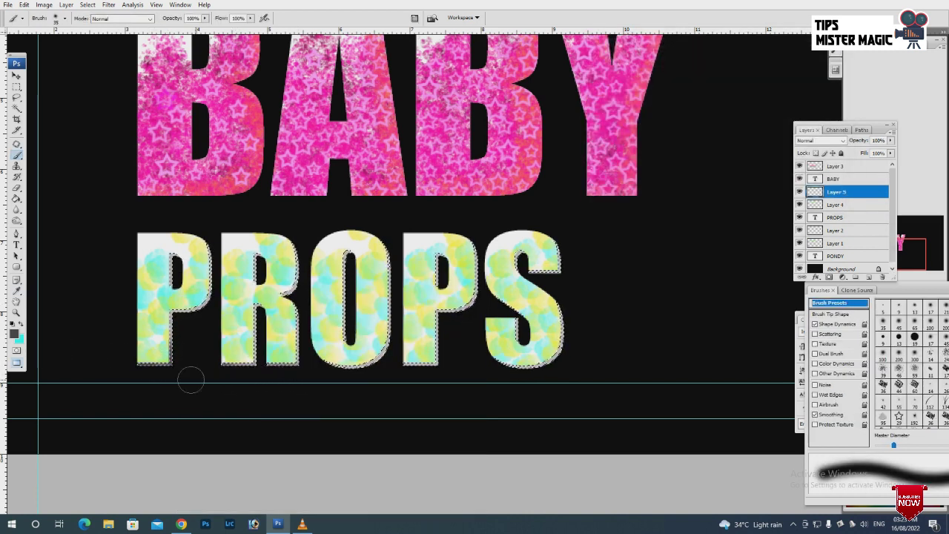
key("bracketleft")
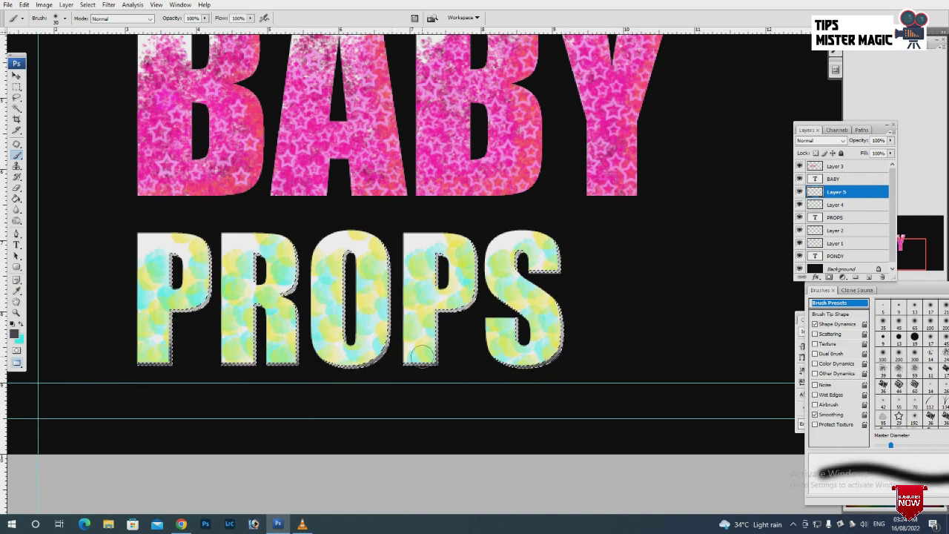
key("bracketleft")
key("bracketleft")
key("bracketleft")
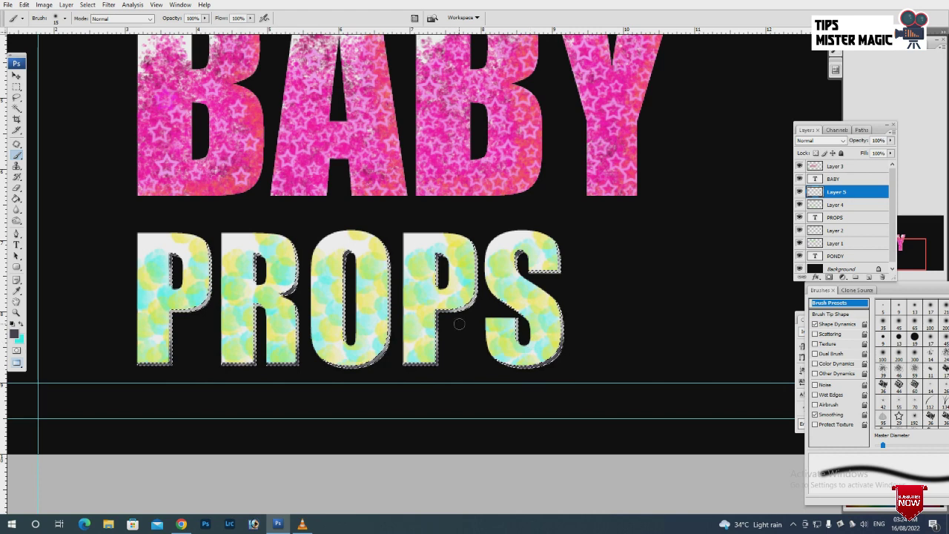
key("v")
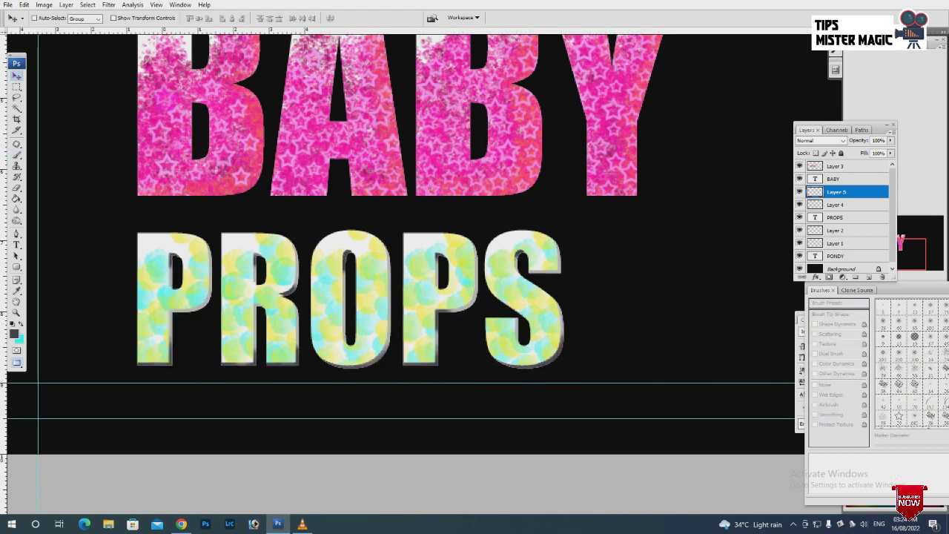
key("ctrl+0")
key("ctrl+plus")
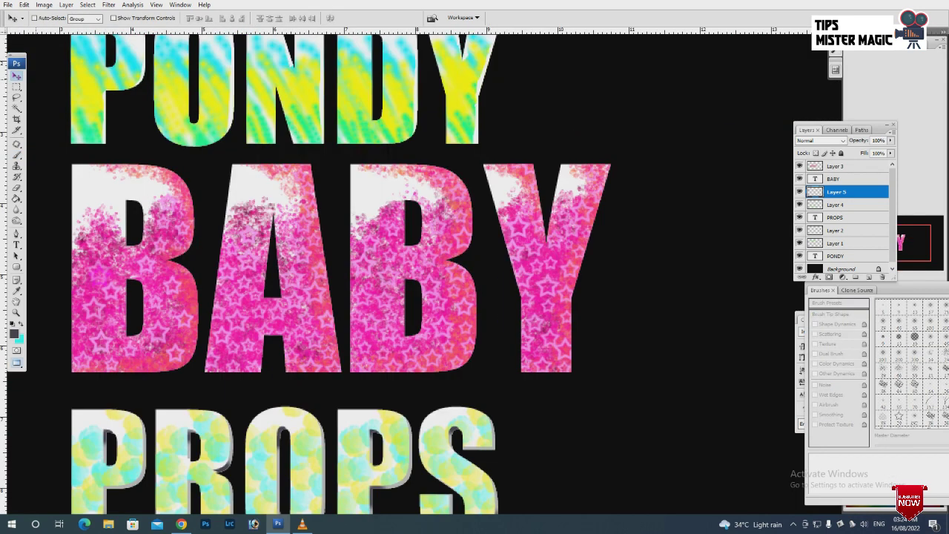
key("ctrl+plus")
scroll(400, 252, "up", 5)
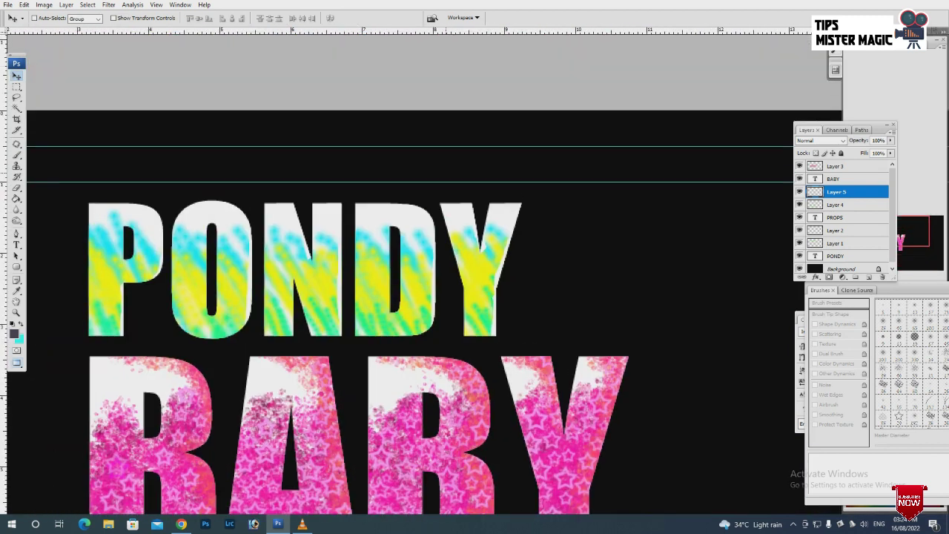
scroll(401, 252, "up", 3)
scroll(401, 252, "down", 3)
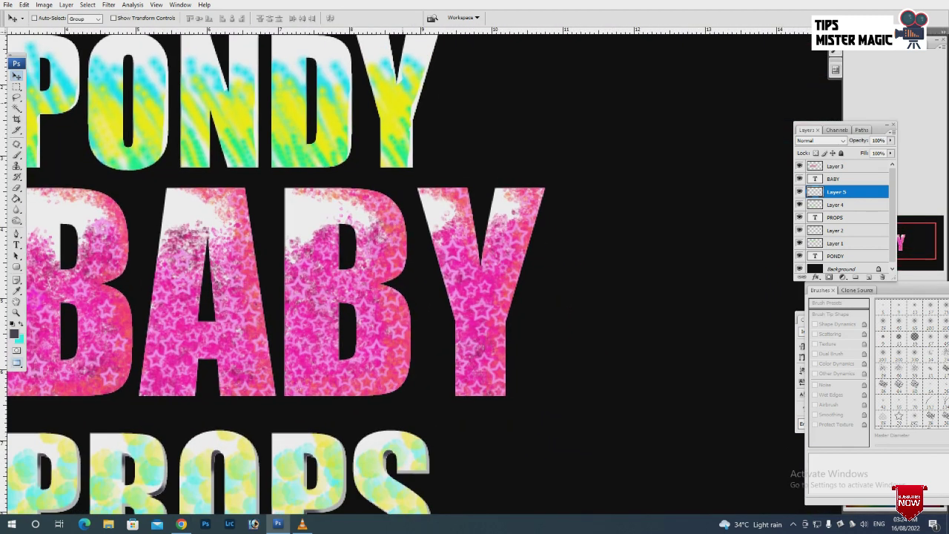